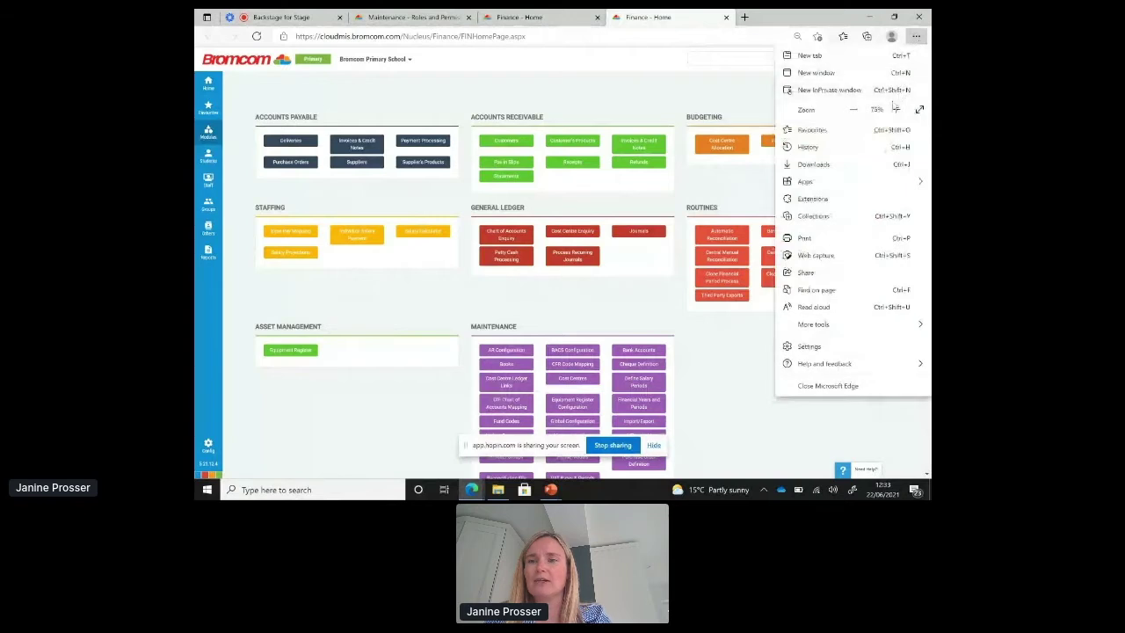
Step: Increase the browser zoom of the Finance home page to 90%
left_click(896, 109)
left_click(896, 109)
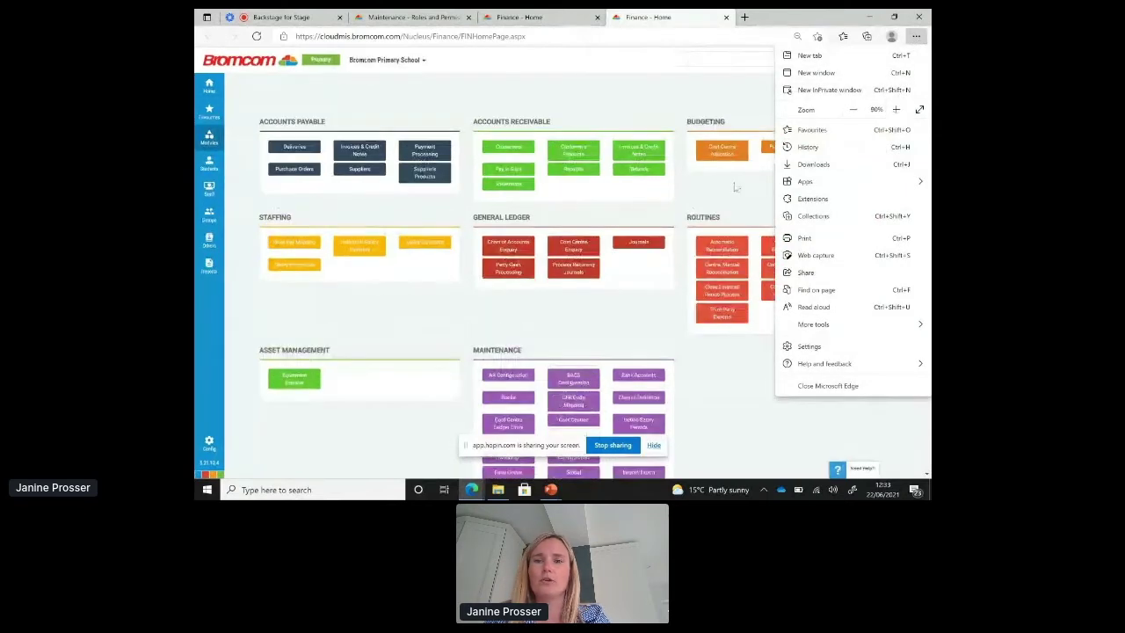
left_click(716, 217)
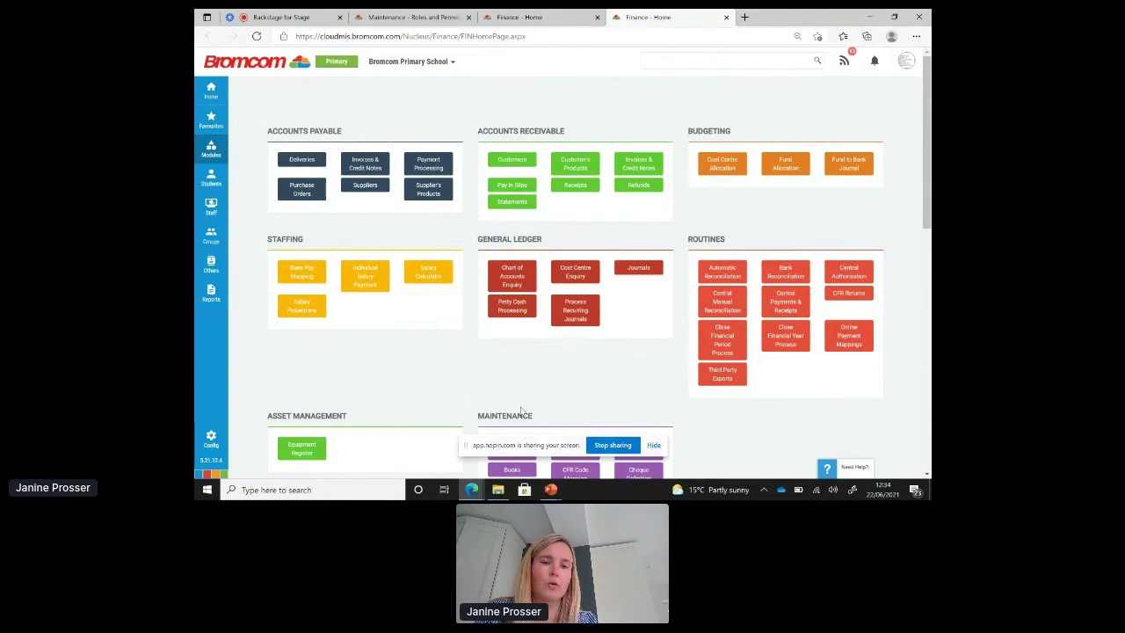
Step: Review the Finance Office role's permissions in Roles and Permissions, down to the Accounts Payable and Budgeting entries
left_click(409, 19)
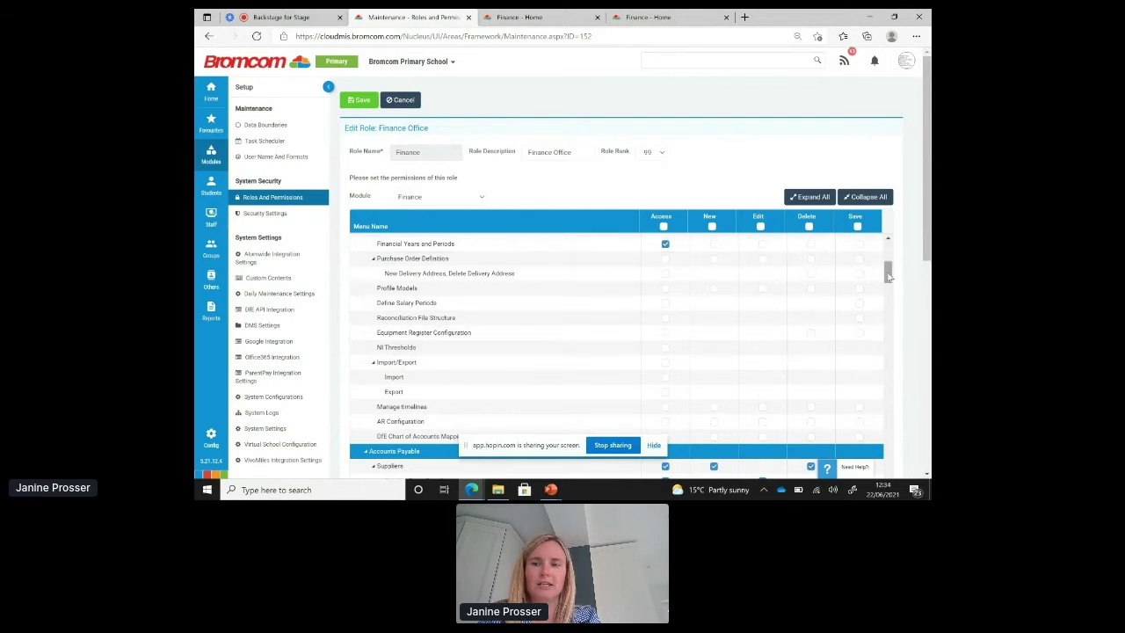
left_click_drag(888, 278, 892, 327)
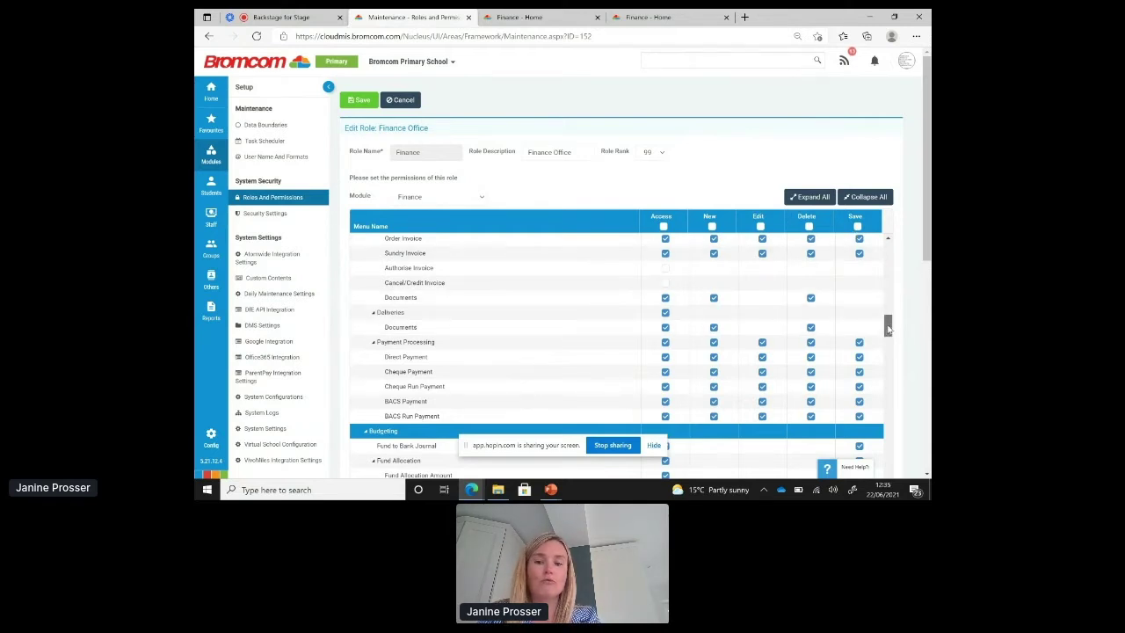
left_click_drag(888, 327, 888, 321)
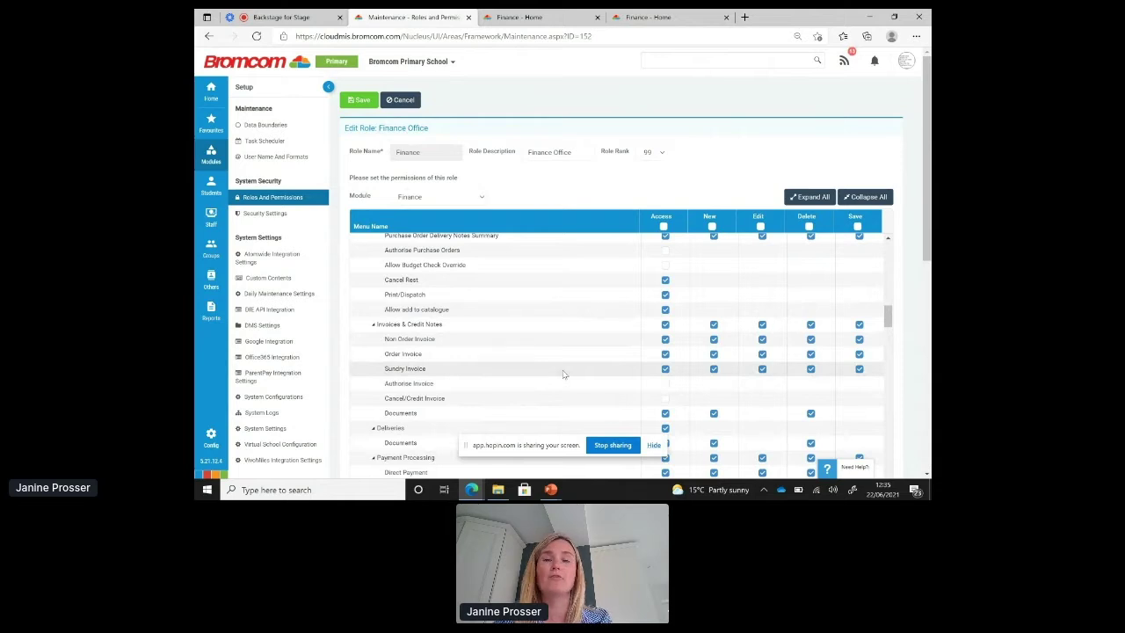
Step: View the Accounts Payable supplier list from the Finance home page, and close it
left_click(519, 21)
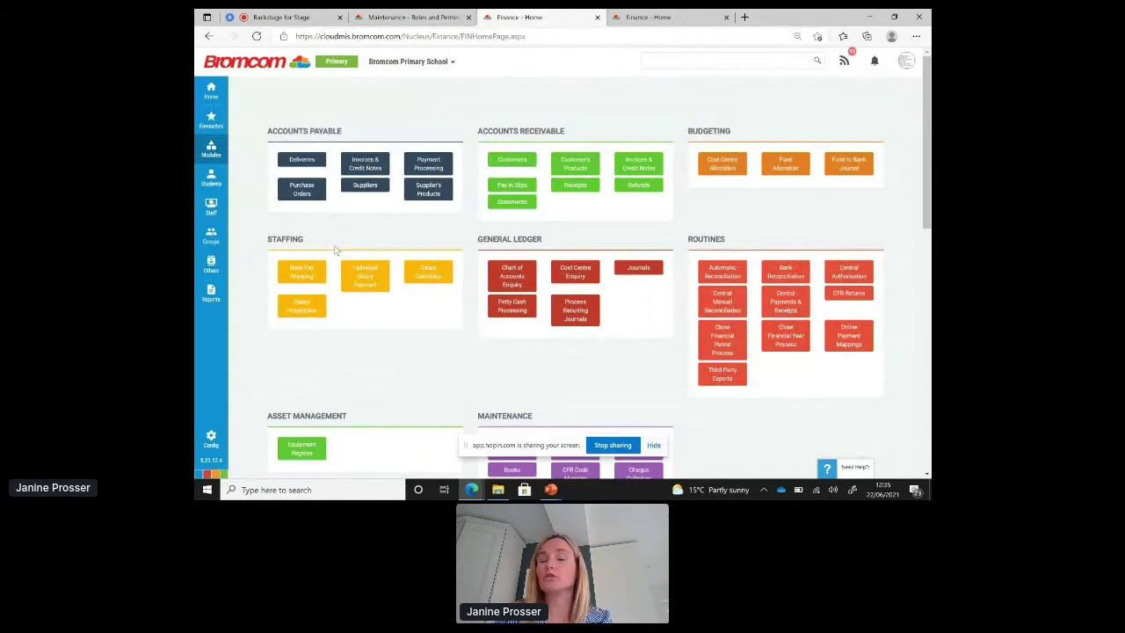
left_click(361, 196)
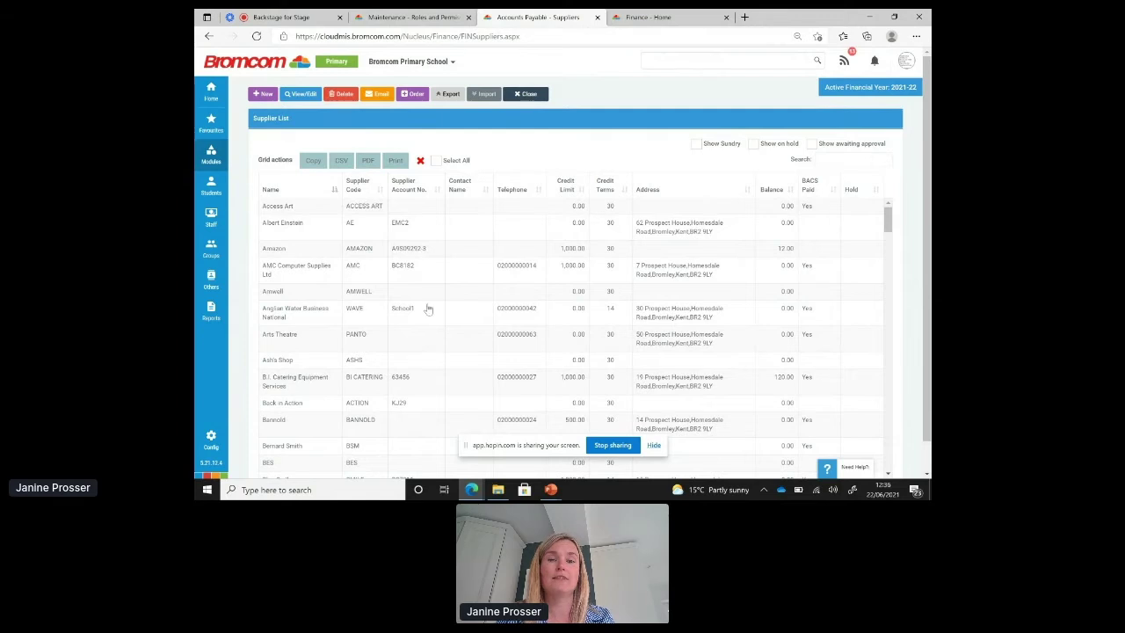
left_click(529, 94)
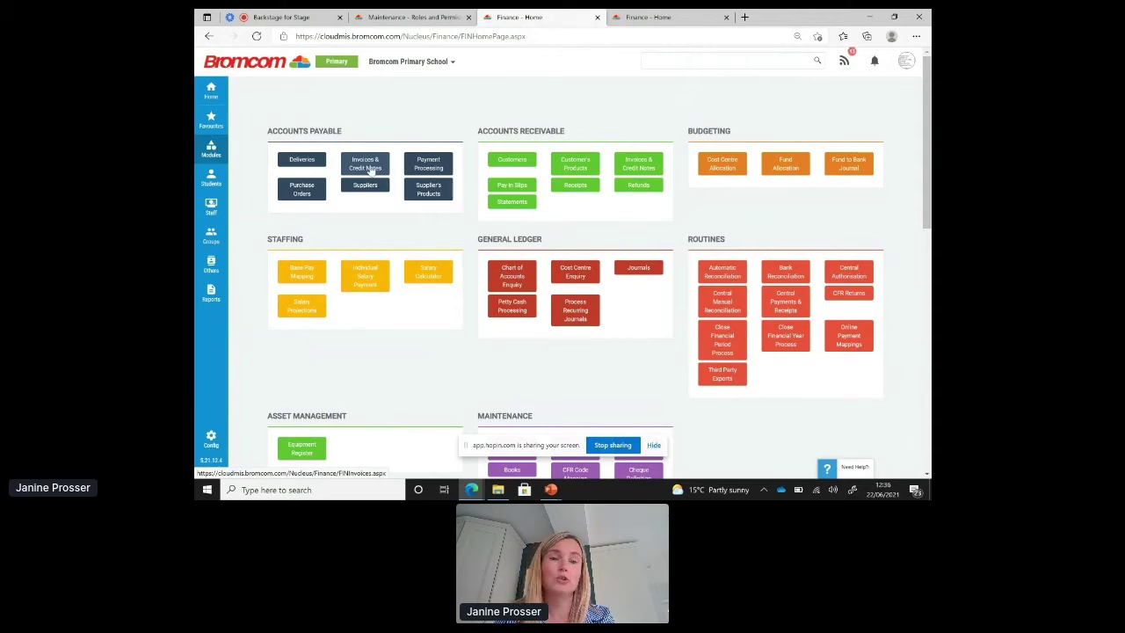
Step: Open the Accounts Payable invoices and credit notes and filter them by the Unauthorised status
left_click(370, 172)
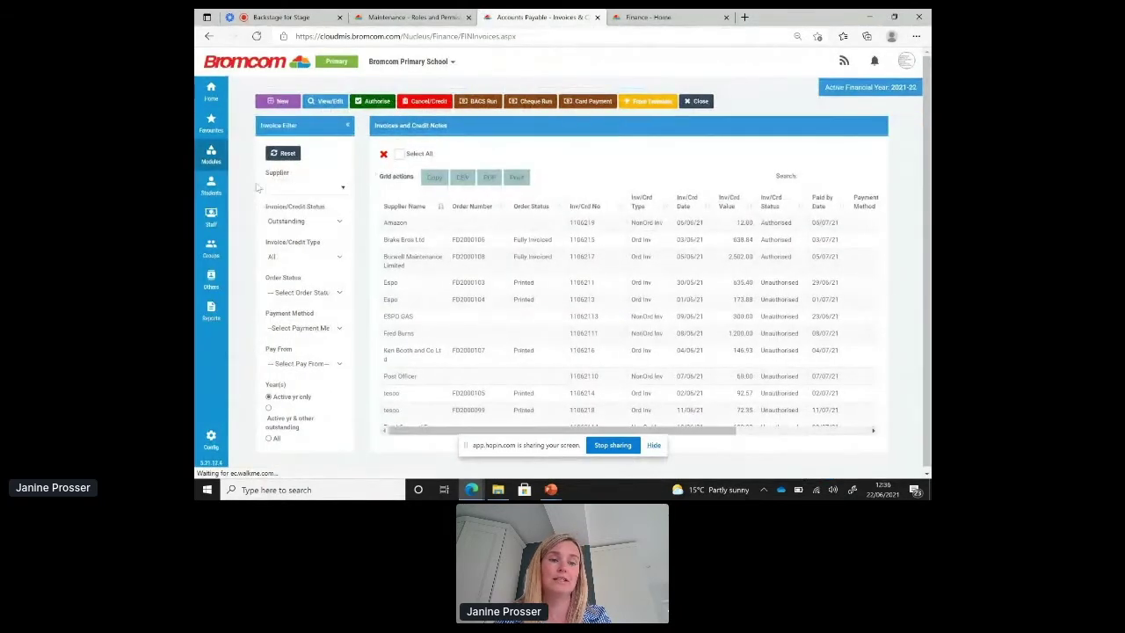
left_click(307, 222)
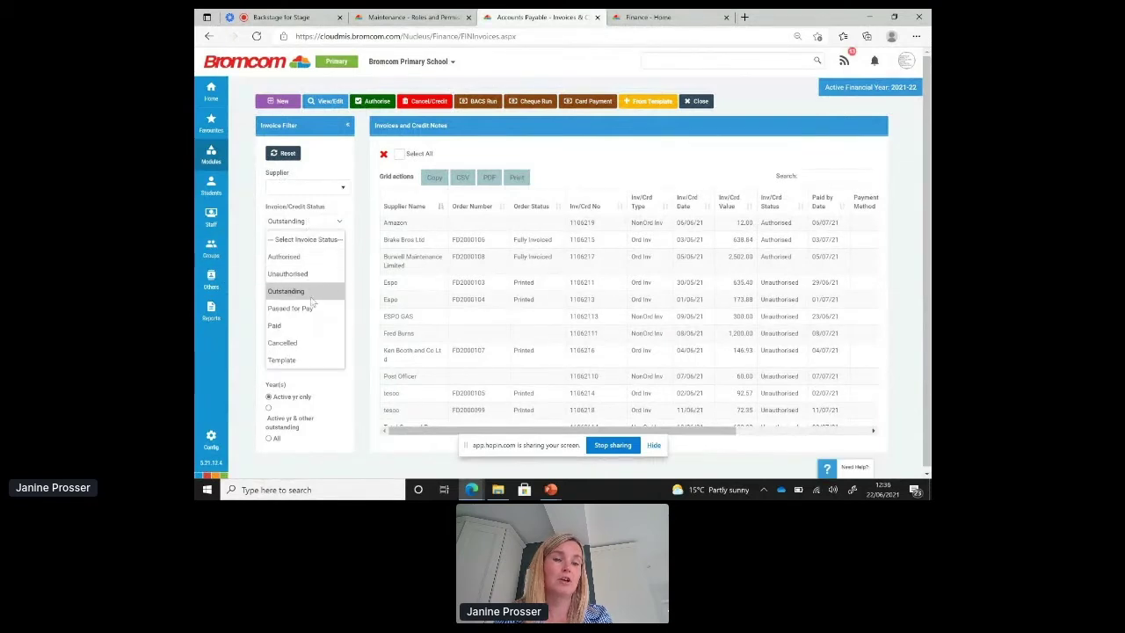
left_click(309, 276)
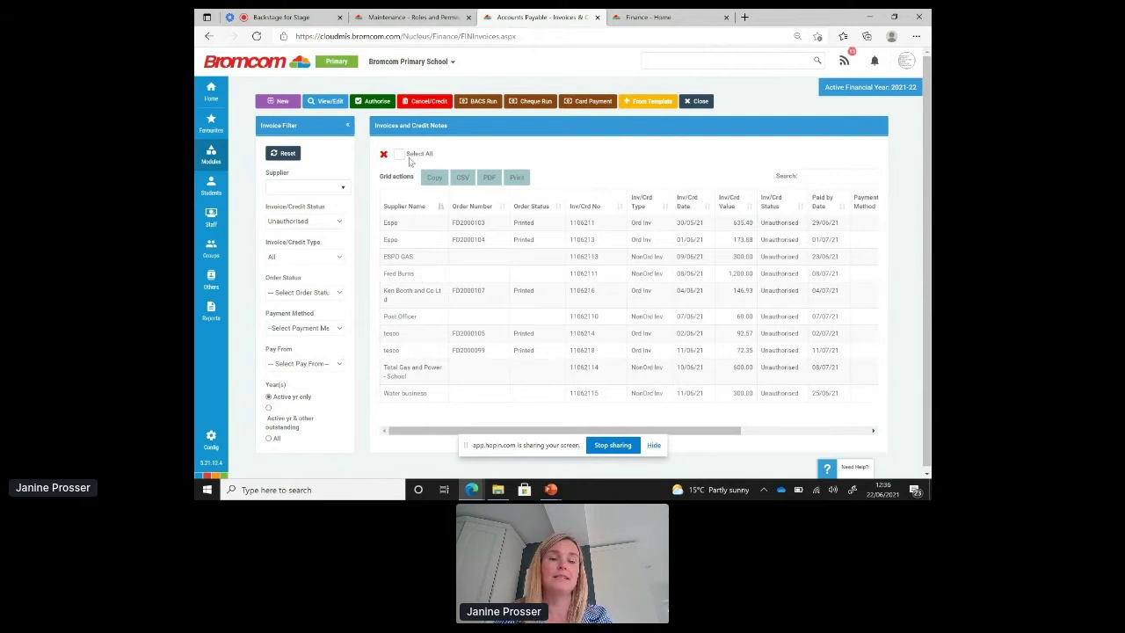
Step: View the unauthorised £173.88 Espo order invoice, and return to the Finance home page
double_click(523, 245)
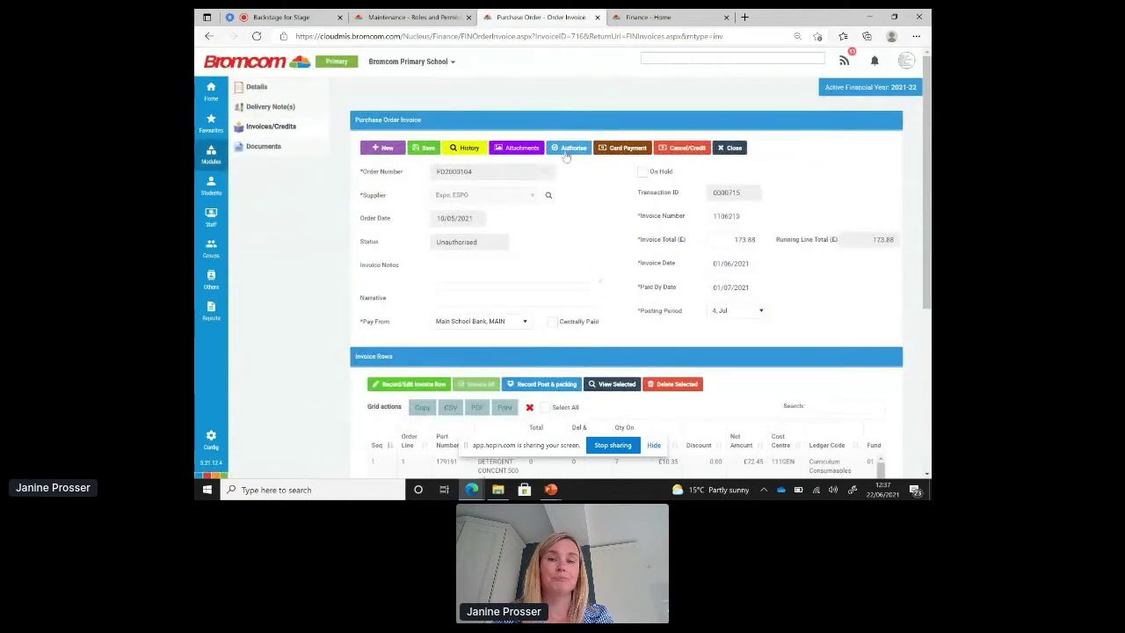
left_click(730, 150)
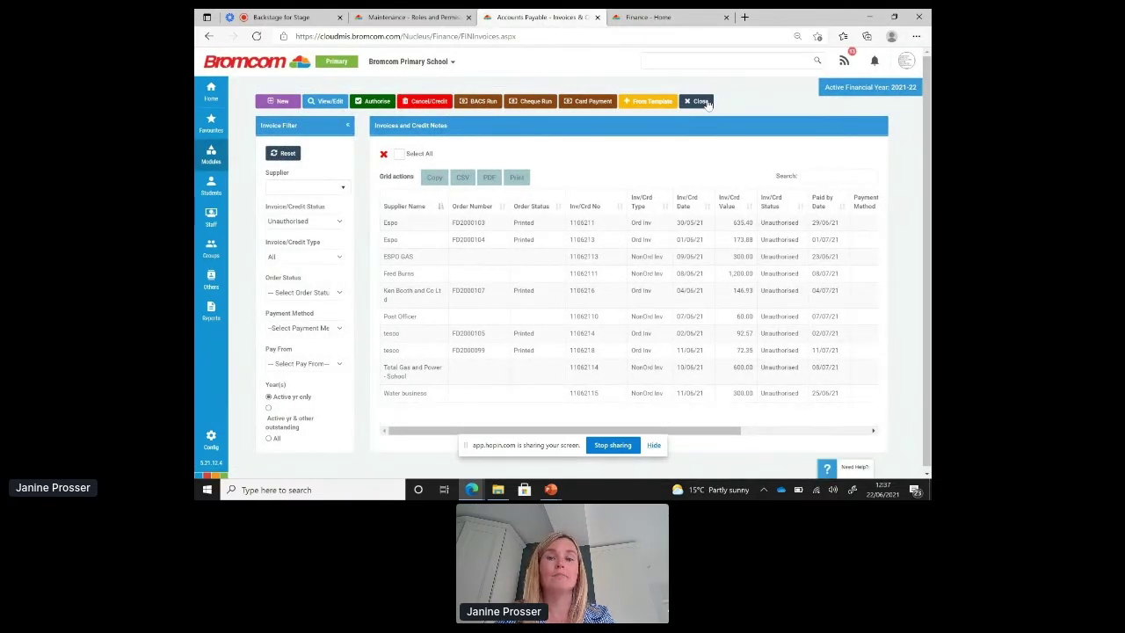
left_click(704, 101)
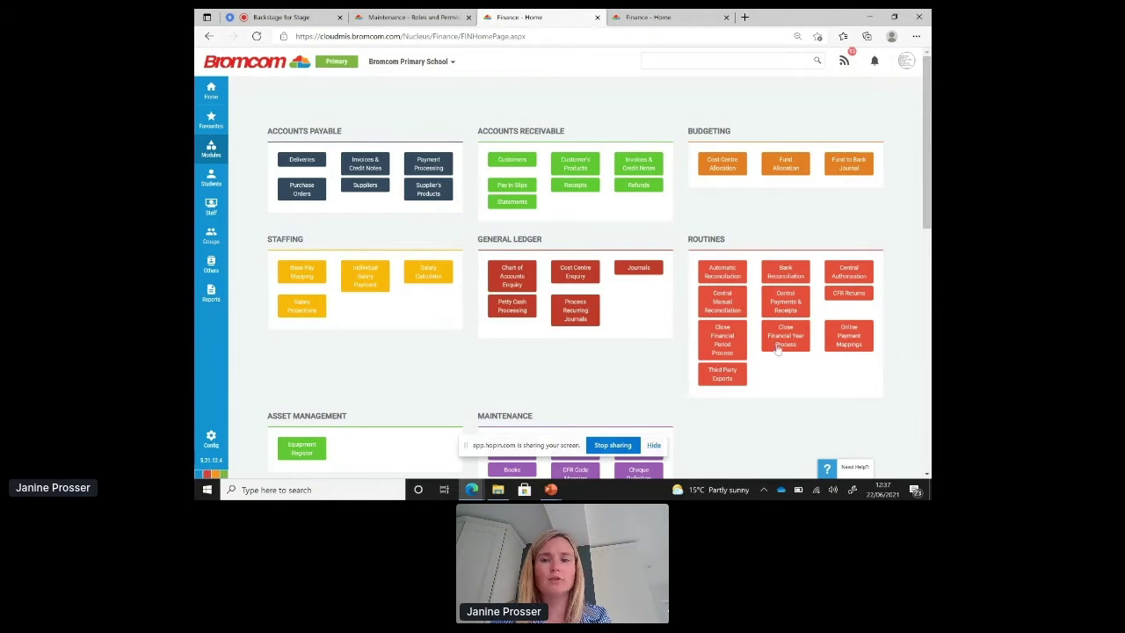
Step: View the Online Payment Mappings for products and running balance clubs, and close them
left_click(840, 342)
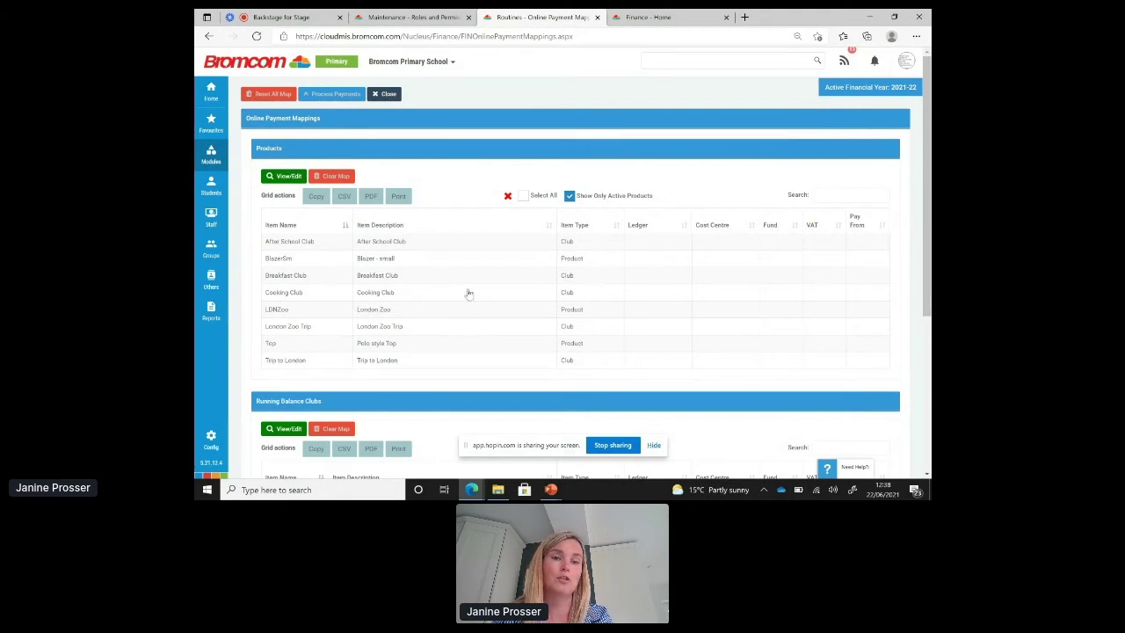
left_click(384, 93)
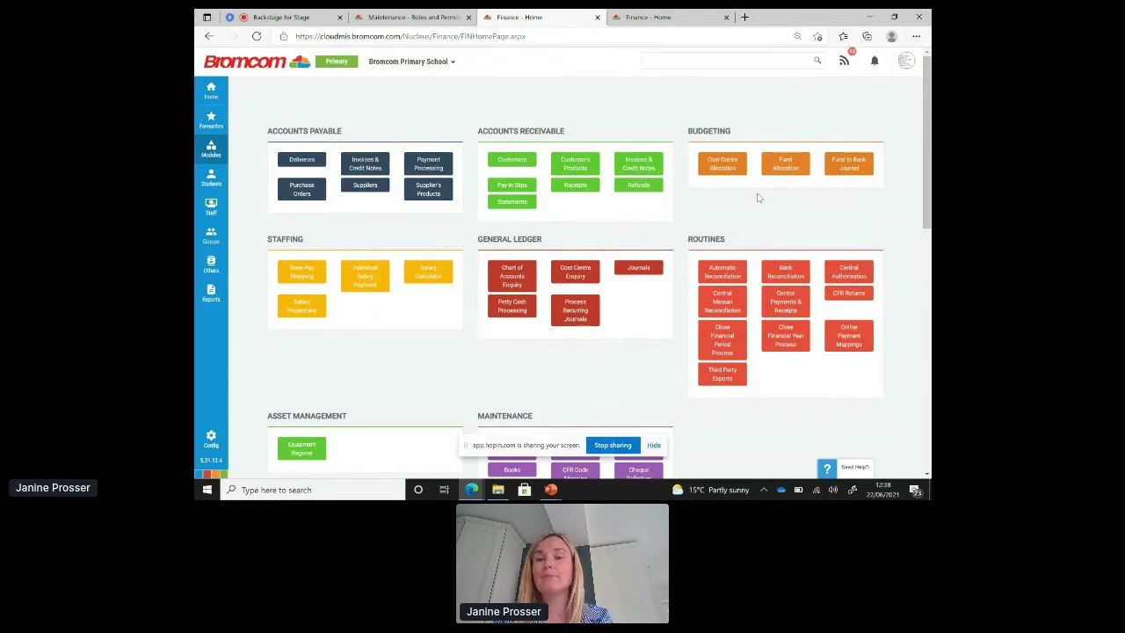
Step: View the budget Cost Centre Allocation and its budget import options, leaving without importing anything
left_click(716, 165)
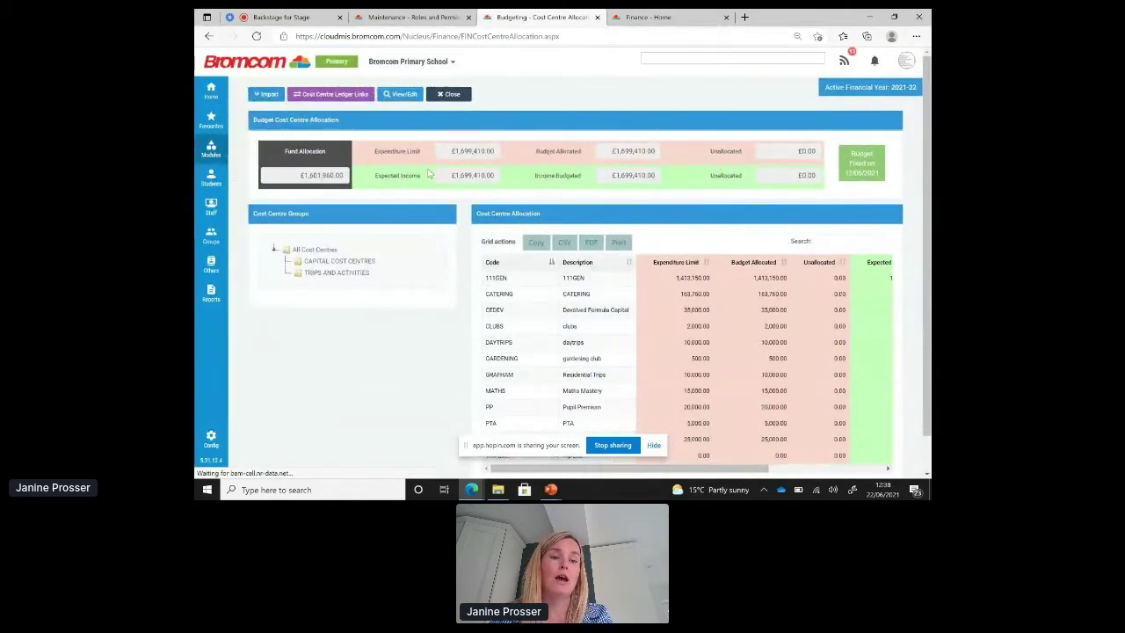
left_click(267, 94)
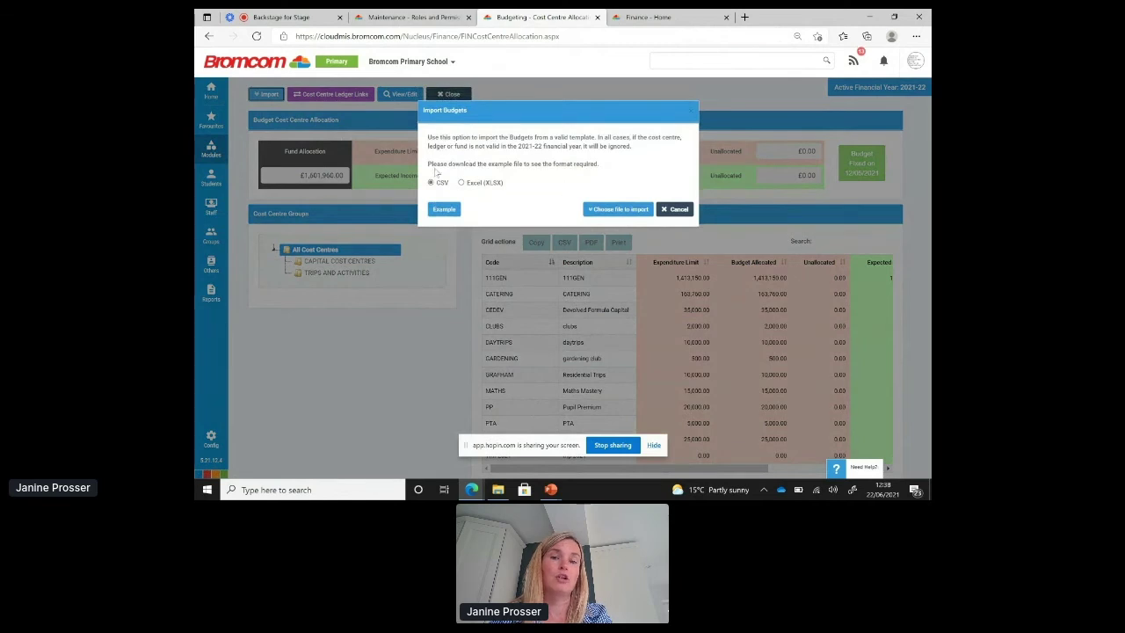
left_click(685, 211)
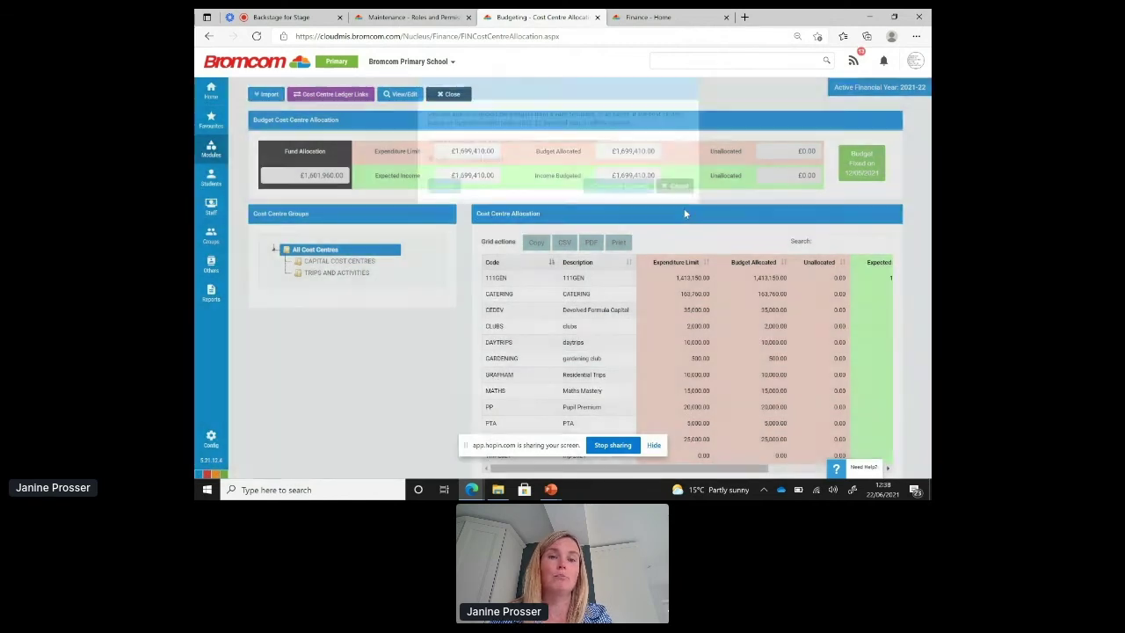
left_click(447, 98)
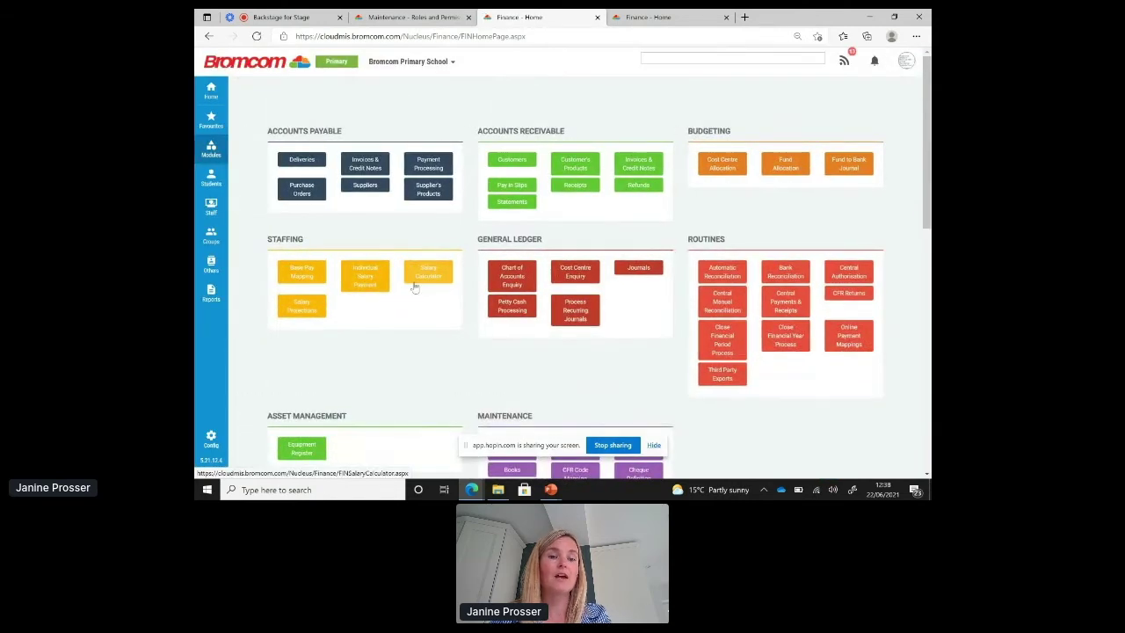
Step: Examine the staffing Base Pay Mapping of pay structures to ledgers and funds, and close it
left_click(303, 276)
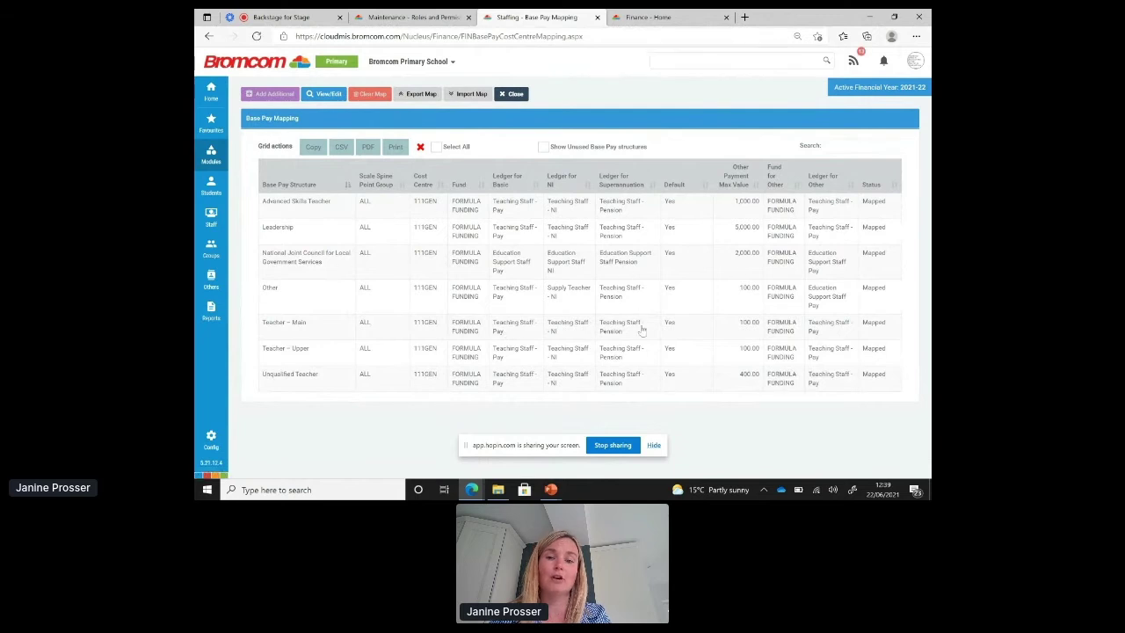
left_click(515, 94)
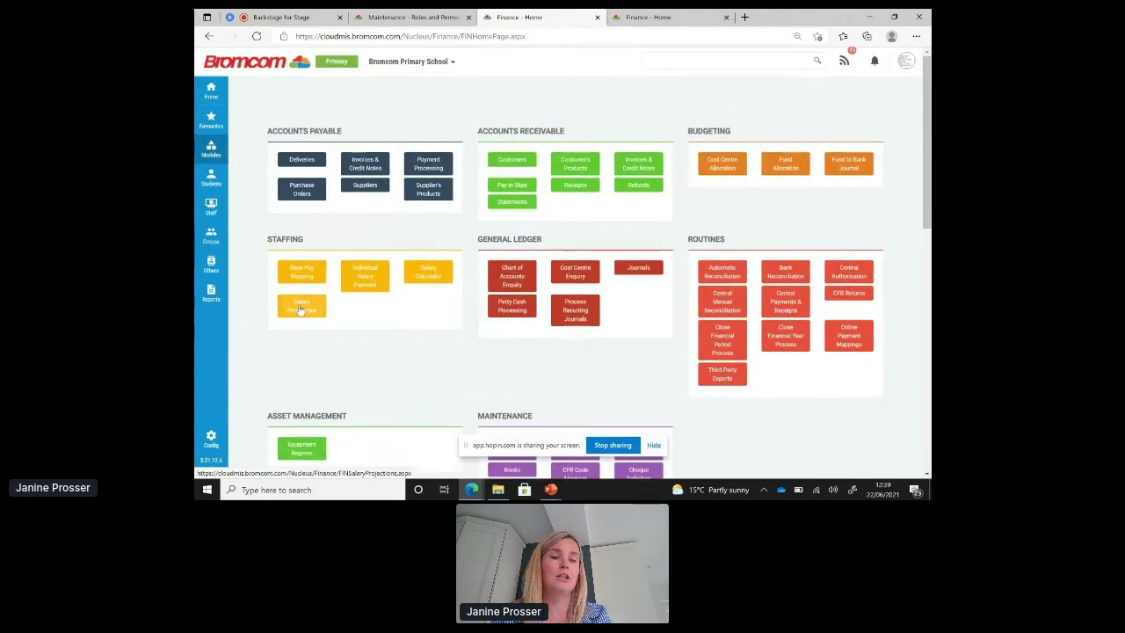
Step: Open Salary Projections and display the full year breakdown of one staff member under Teacher – Main
left_click(299, 307)
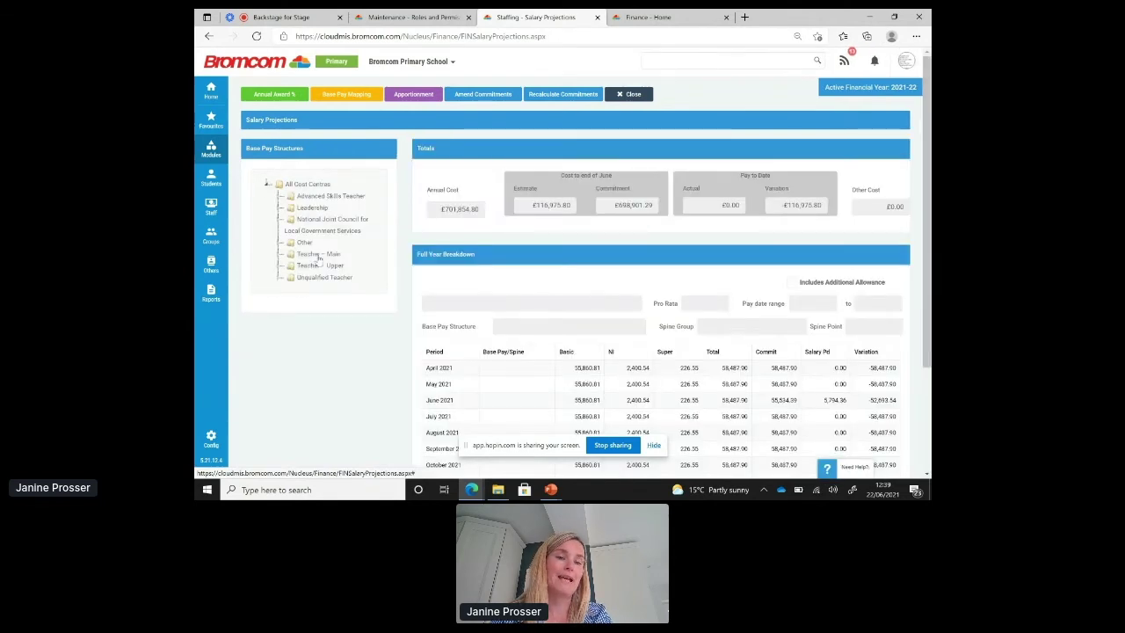
left_click(319, 254)
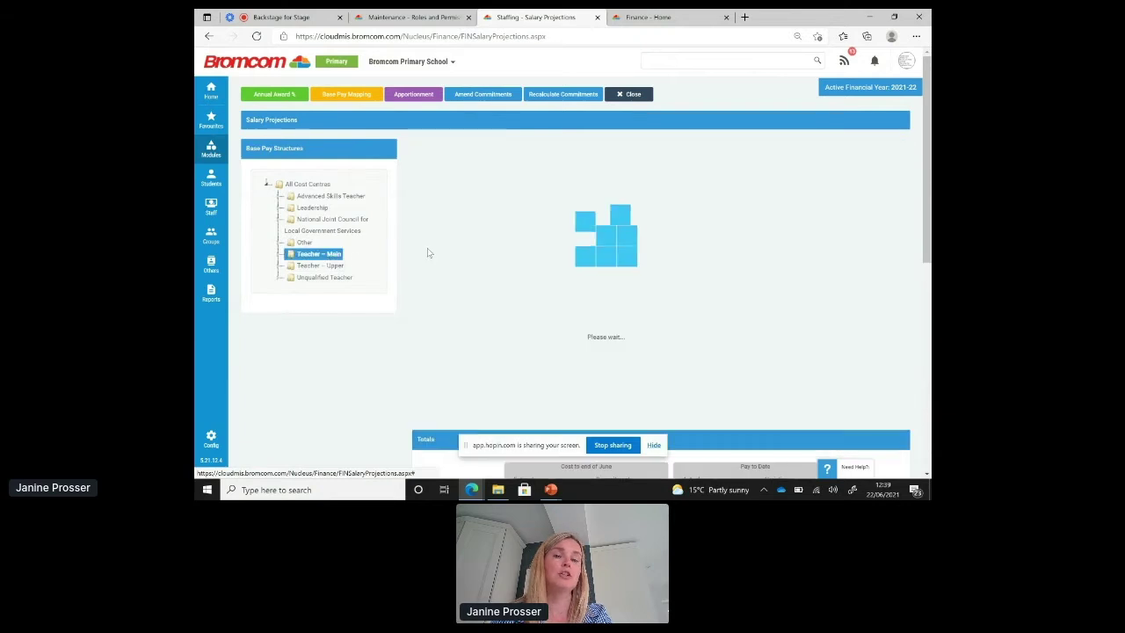
left_click(278, 255)
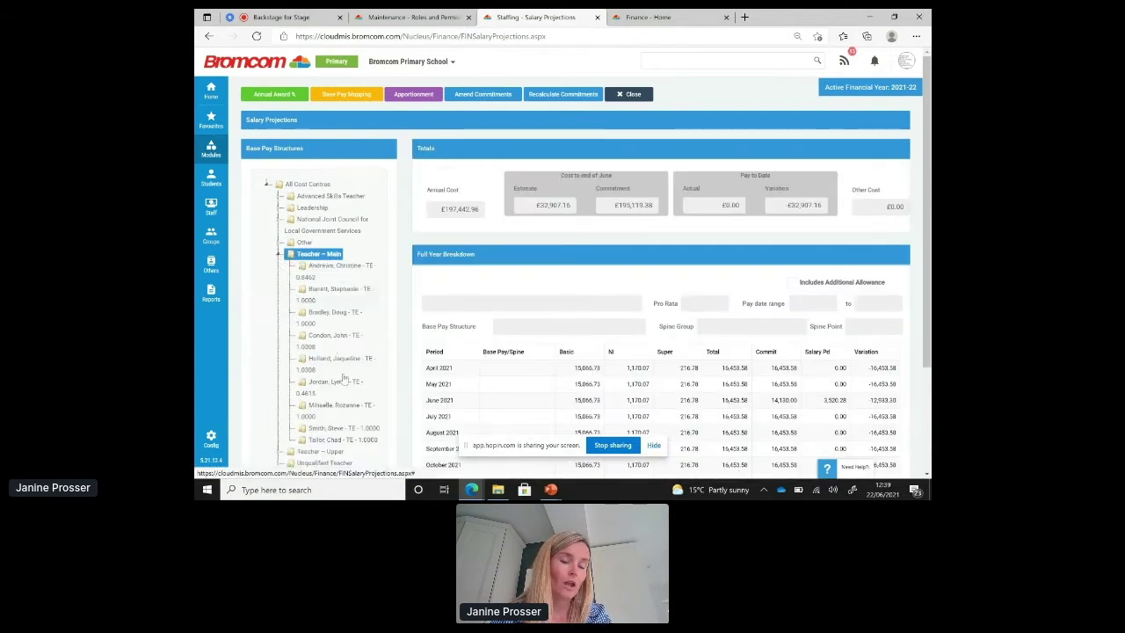
left_click(338, 342)
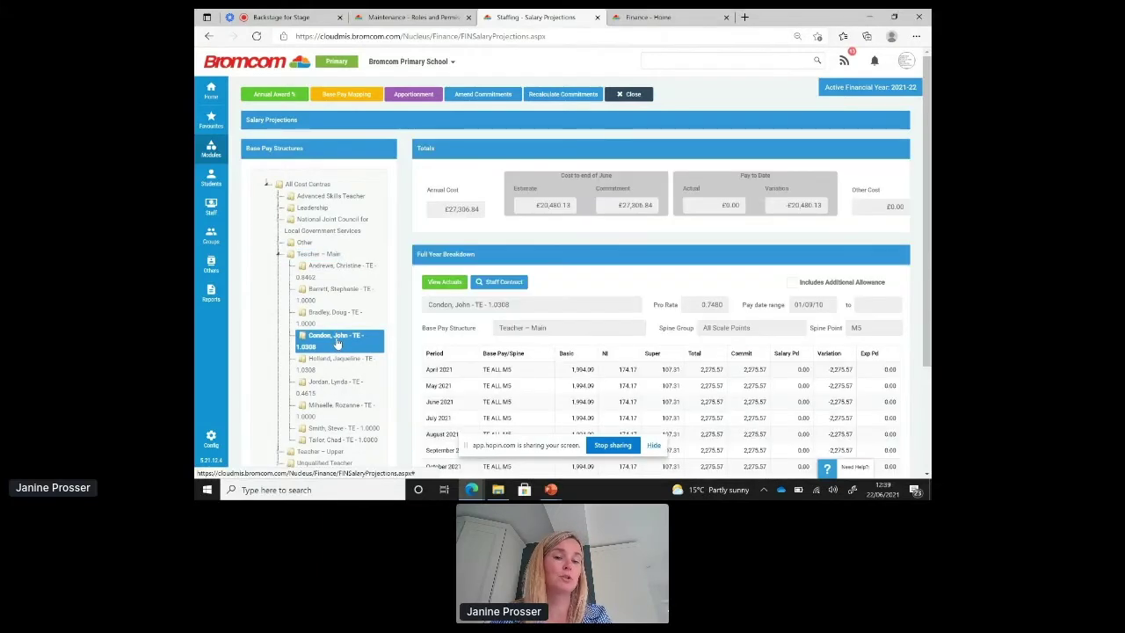
Step: View the selected staff member's contract record, and return to Salary Projections and close them
left_click(503, 285)
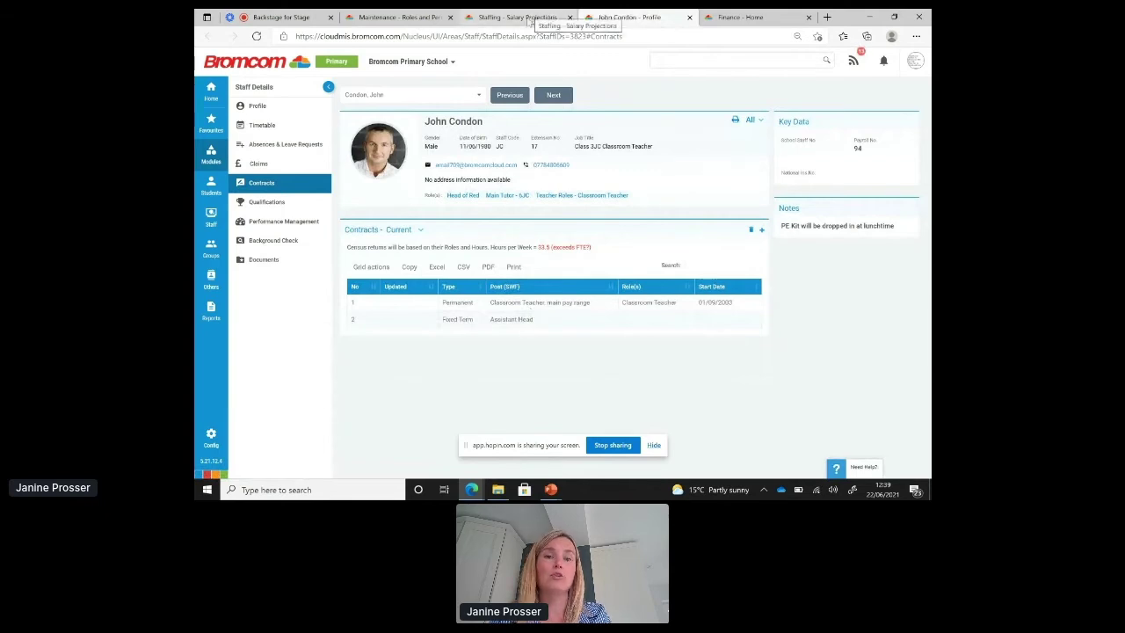
left_click(517, 17)
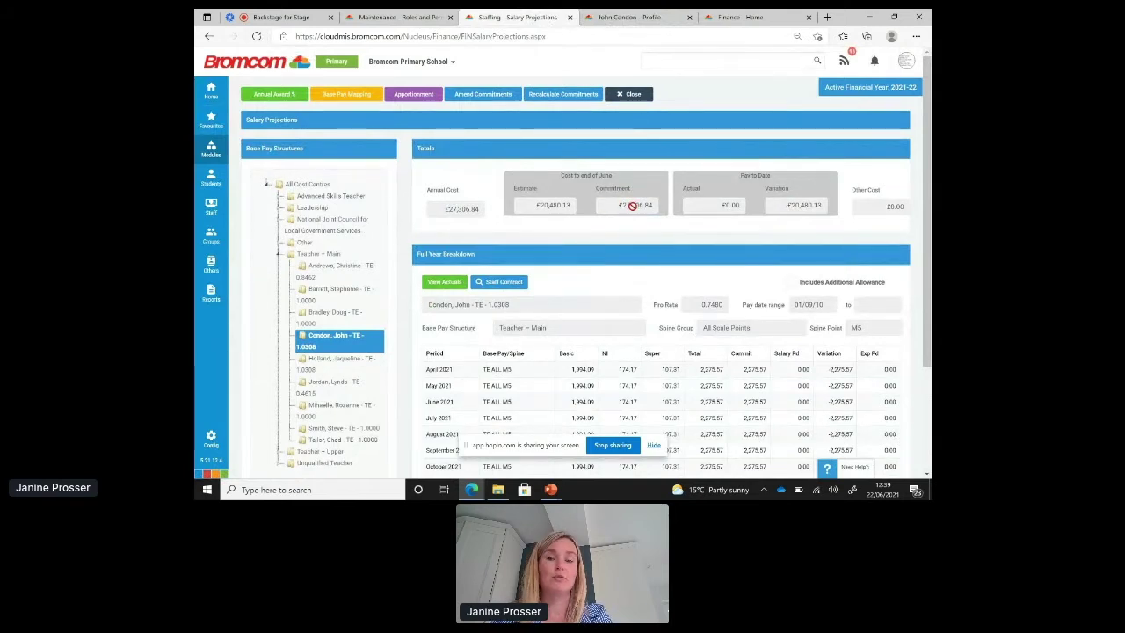
left_click(632, 100)
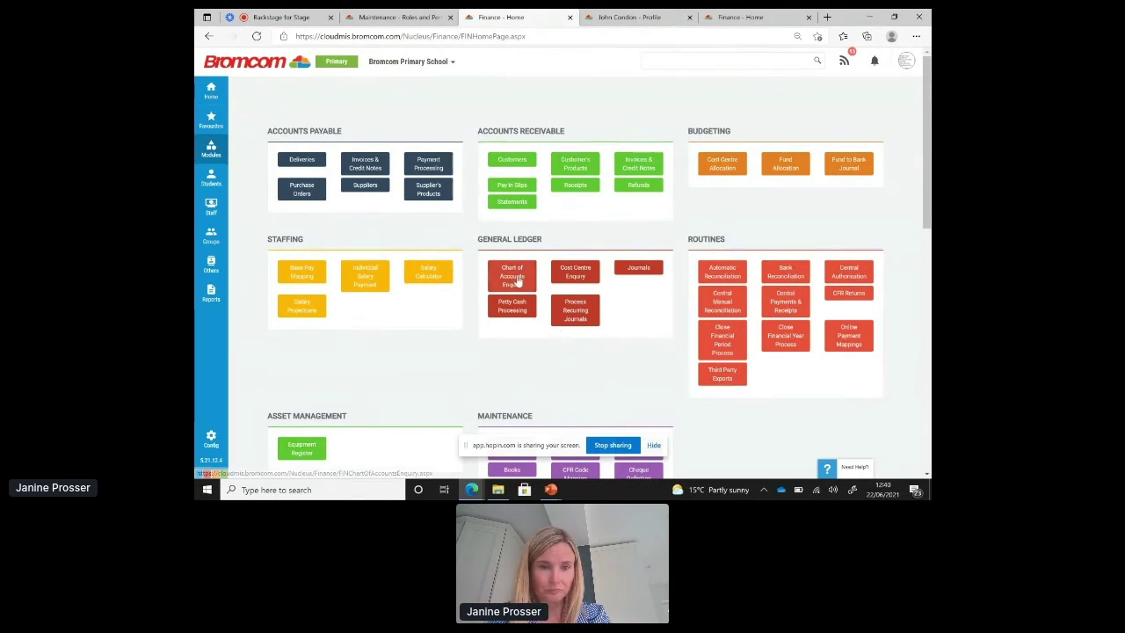
Step: View the existing Salary Calculation in the Salary Calculator with one staff member's details, and close it
left_click(443, 277)
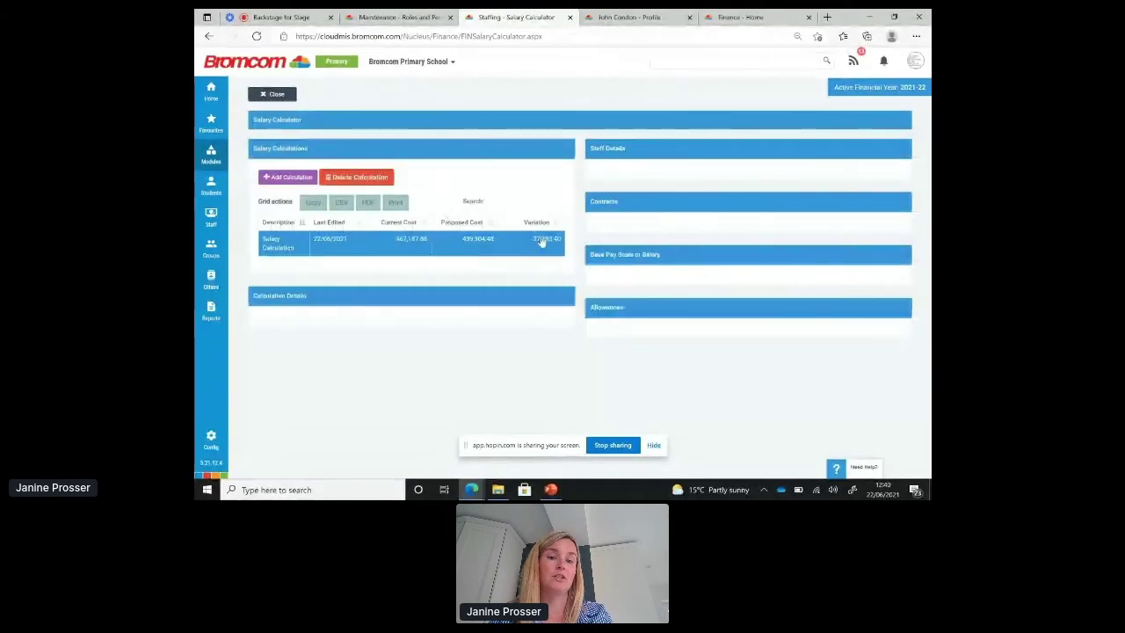
left_click(534, 249)
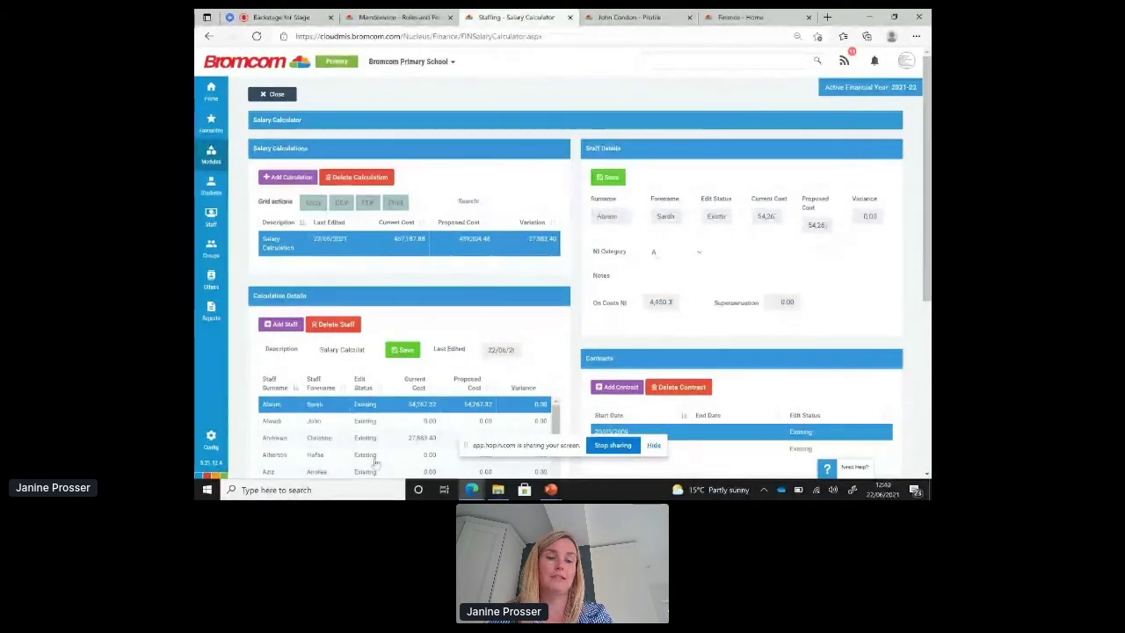
left_click(318, 438)
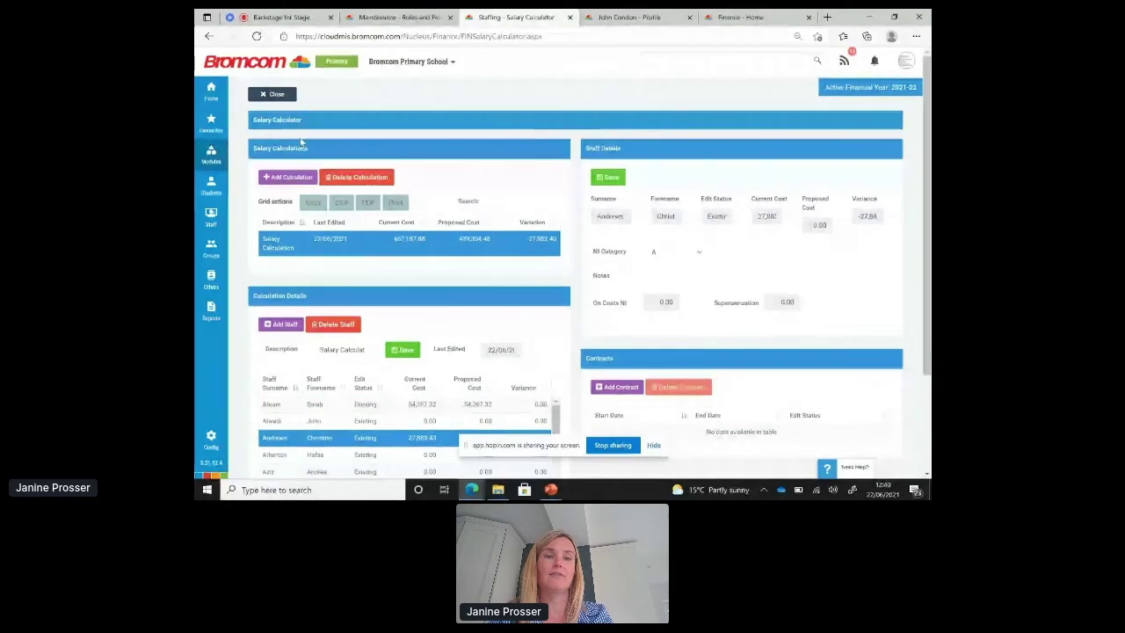
left_click(286, 97)
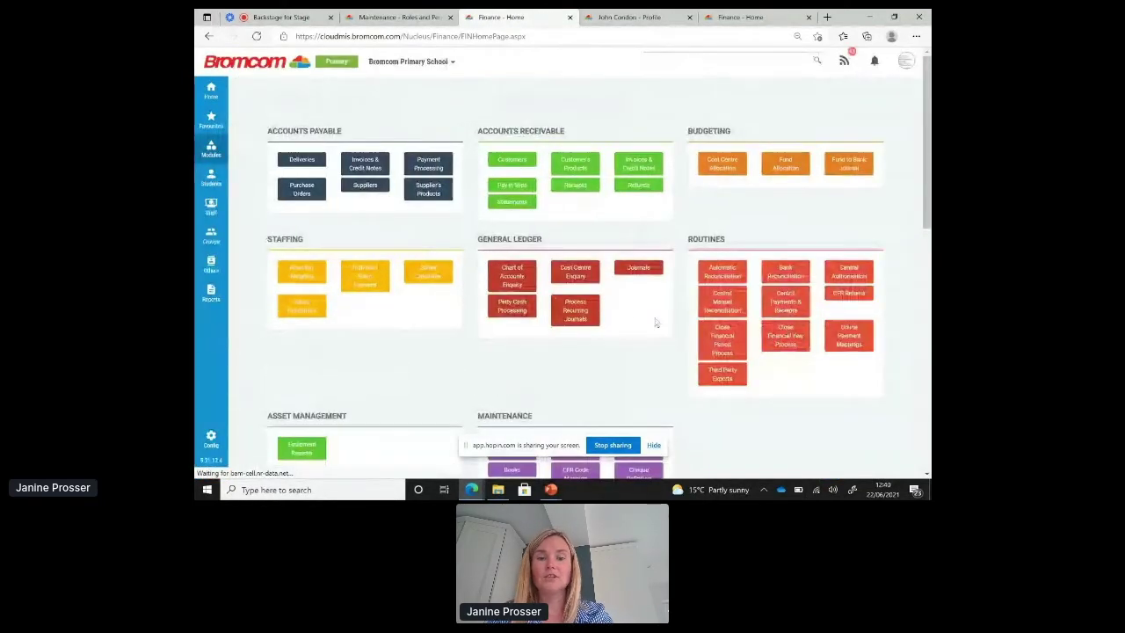
Step: Open the Journal Browser from the Chart of Accounts Enquiry in the General Ledger
left_click(518, 287)
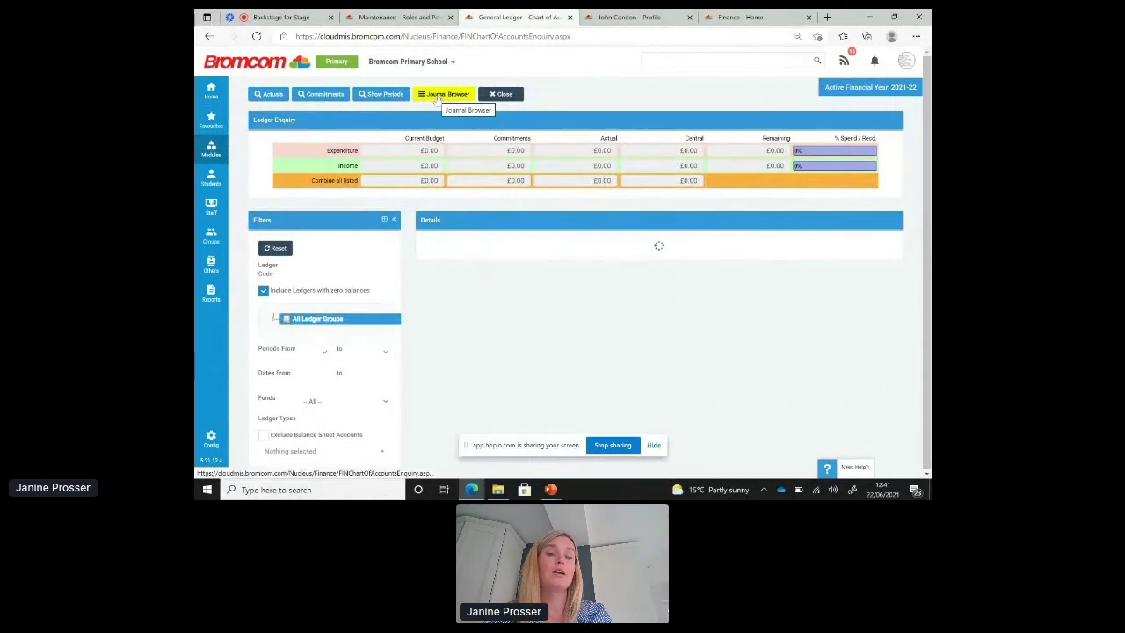
left_click(437, 96)
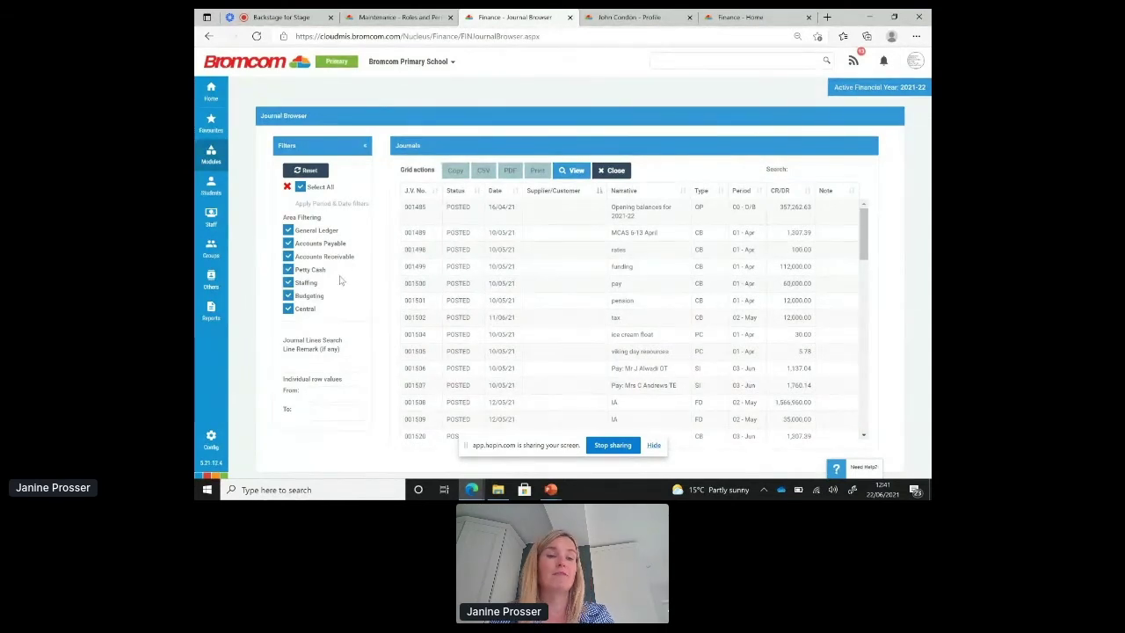
Step: Search the journals for amounts containing 1,30, and clear the search
left_click(824, 173)
type("1,30")
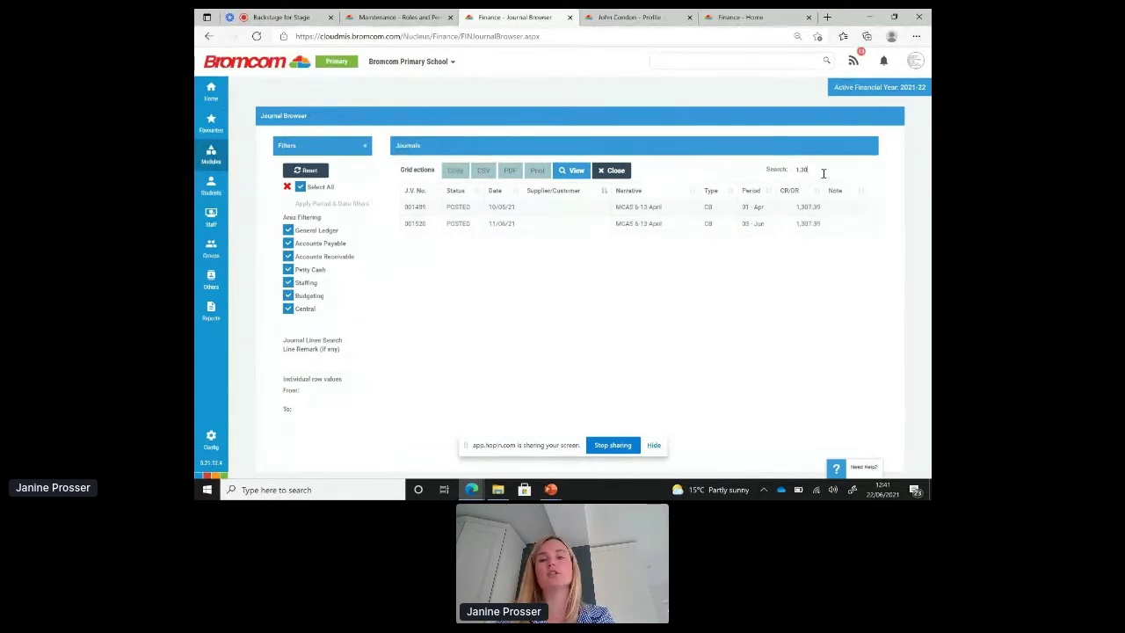
key("BackSpace")
key("BackSpace")
key("BackSpace")
key("BackSpace")
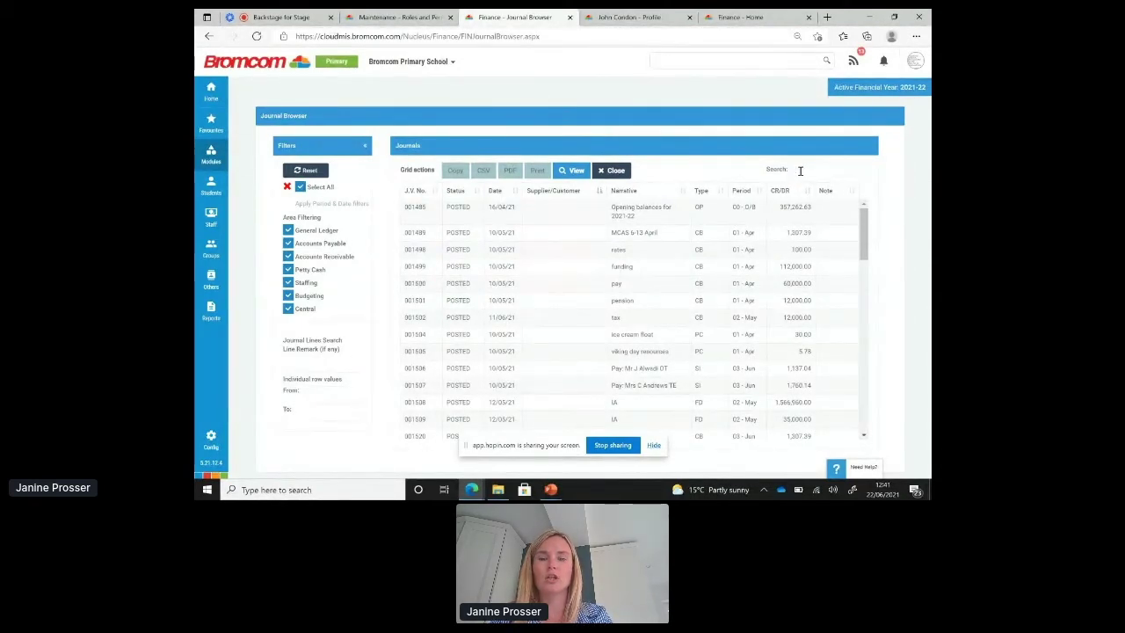
Step: Search the journals for viki, drill down from the viking day resources journal to its petty cash transaction, and close the journal
type("viki")
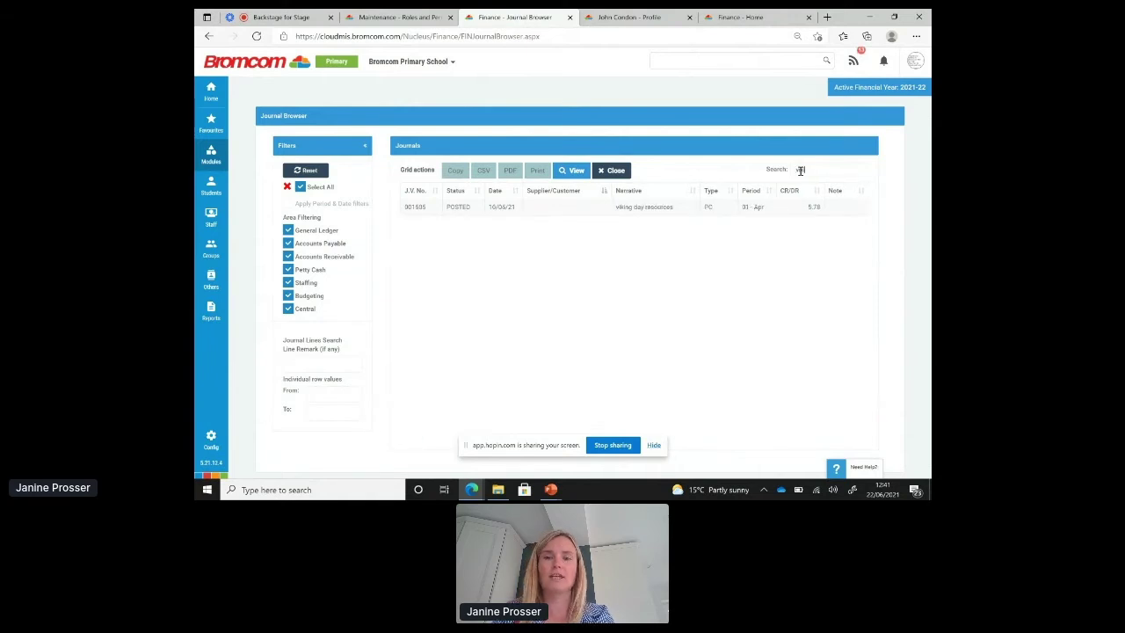
type("k")
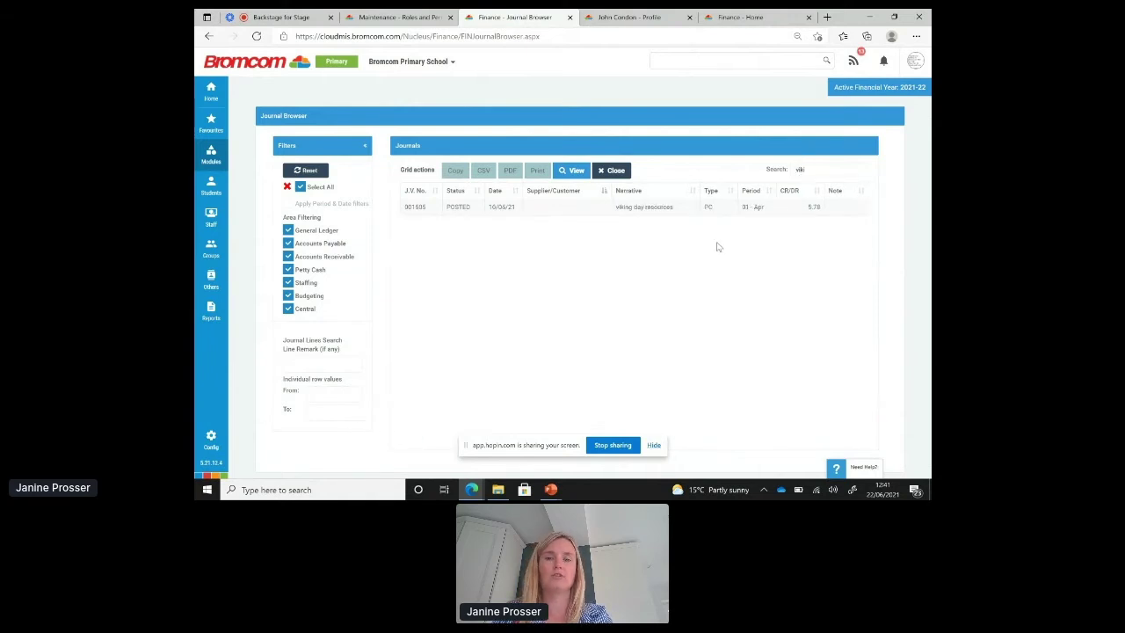
double_click(638, 208)
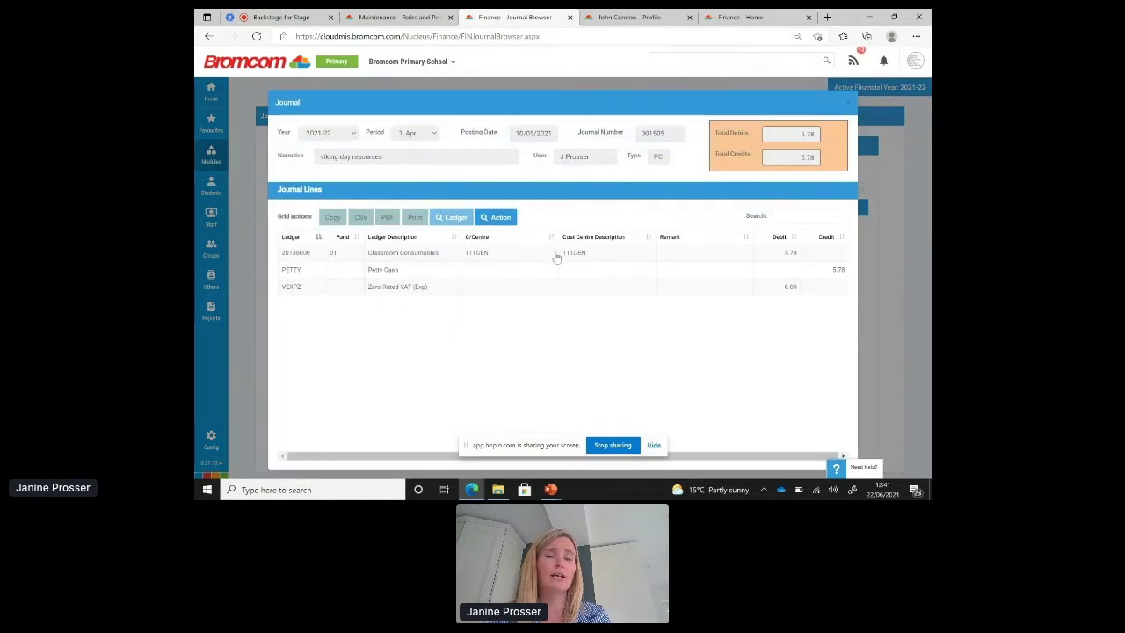
double_click(557, 254)
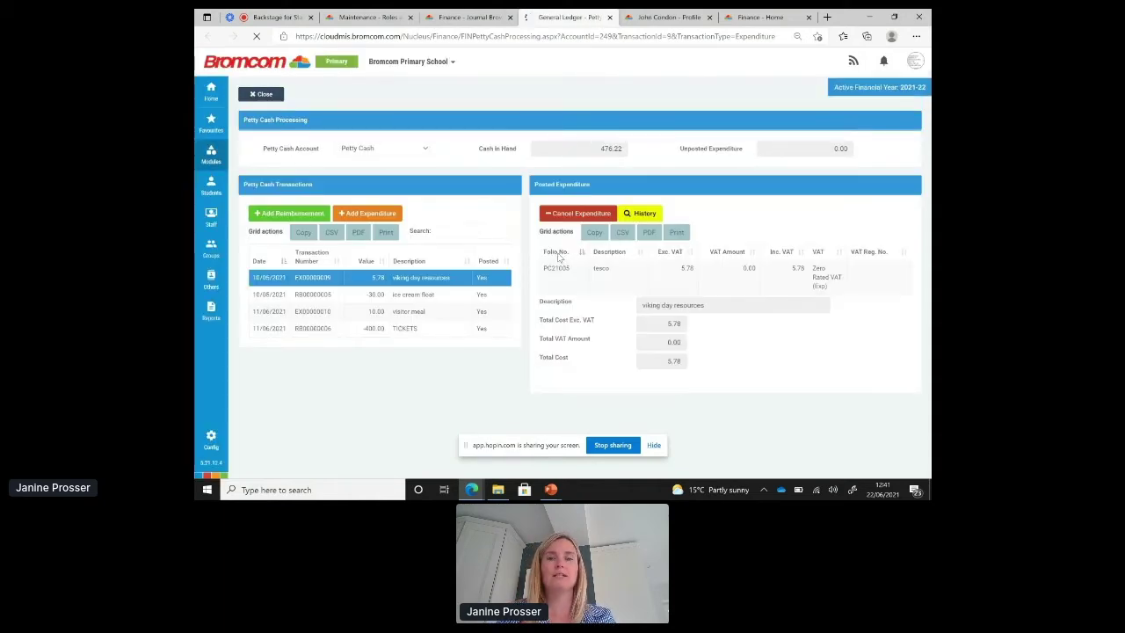
left_click(448, 18)
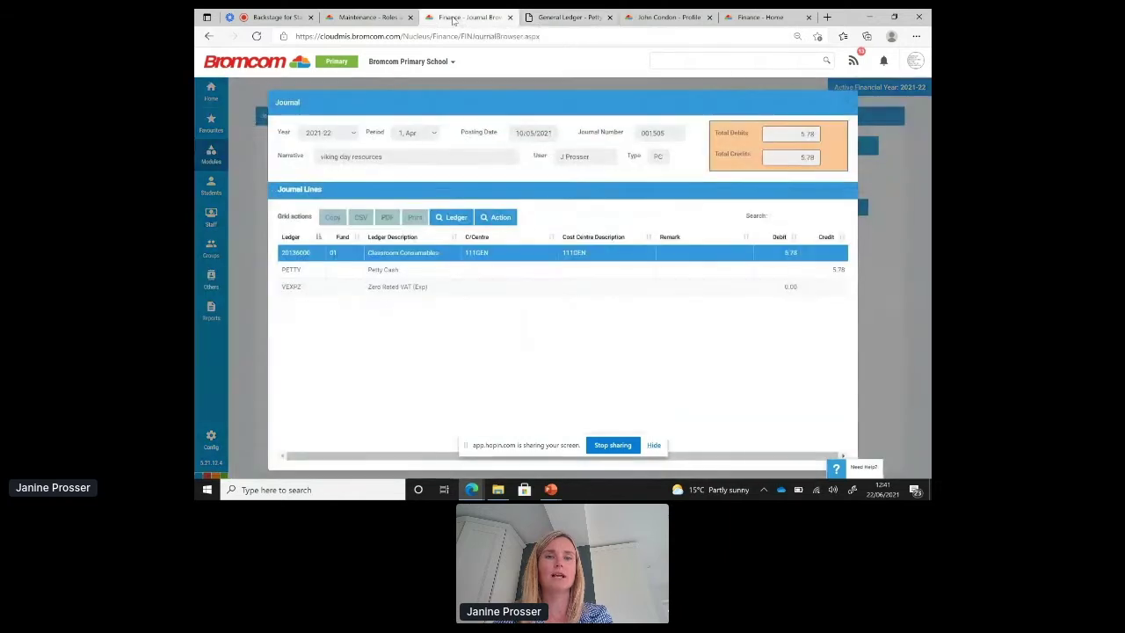
left_click(849, 104)
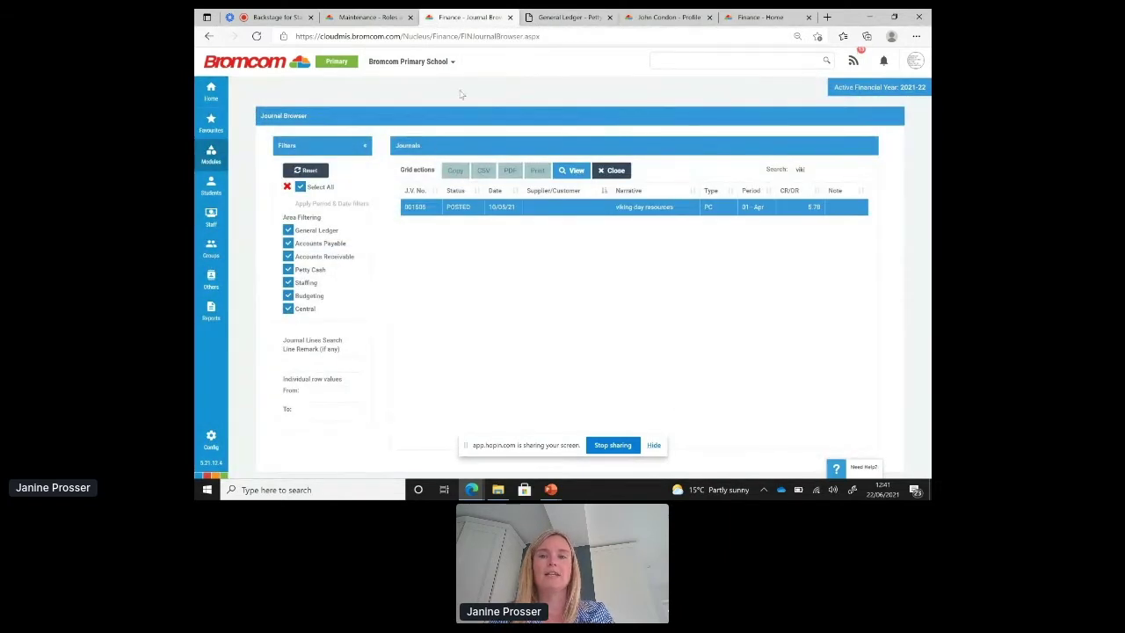
Step: Close the Journal Browser and sort the Chart of Accounts Enquiry by % Spend, highest first
left_click(612, 170)
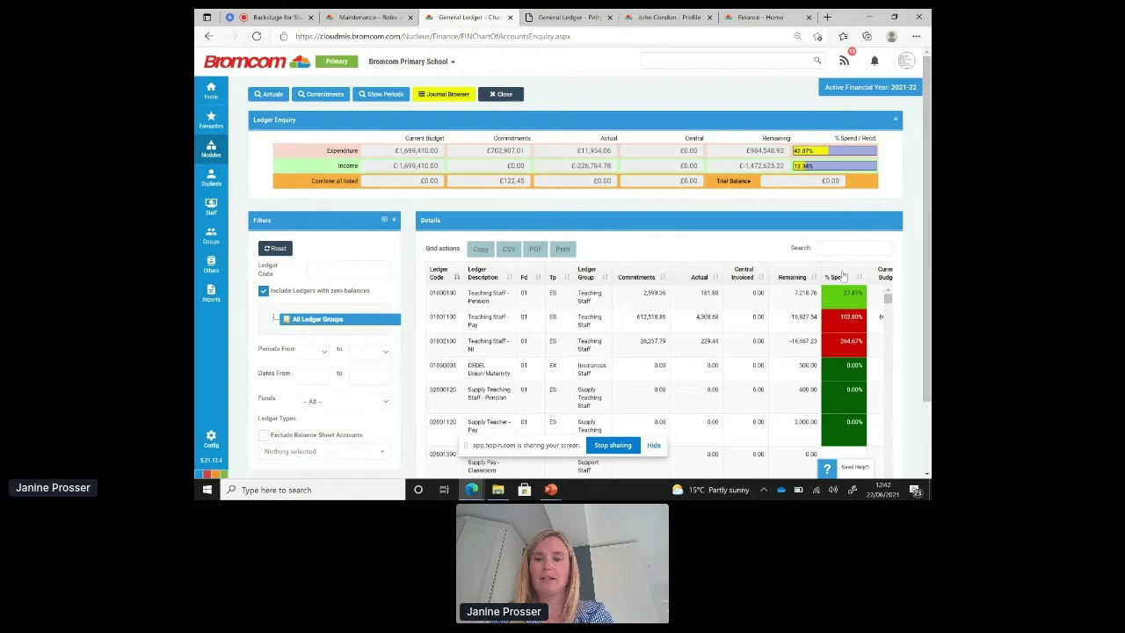
left_click(843, 276)
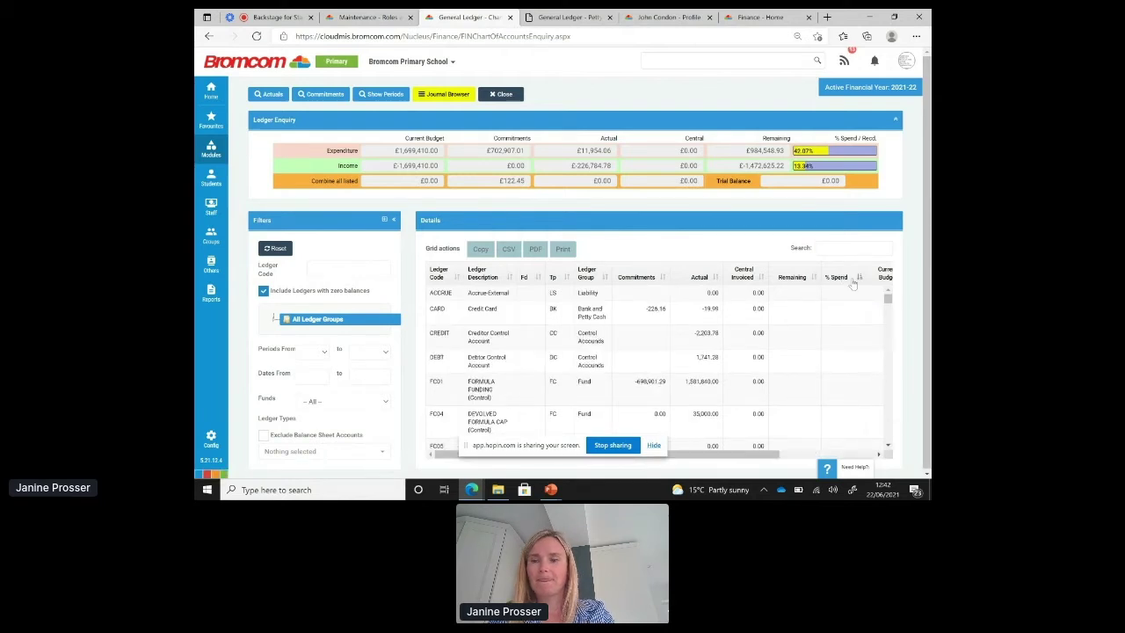
left_click(843, 276)
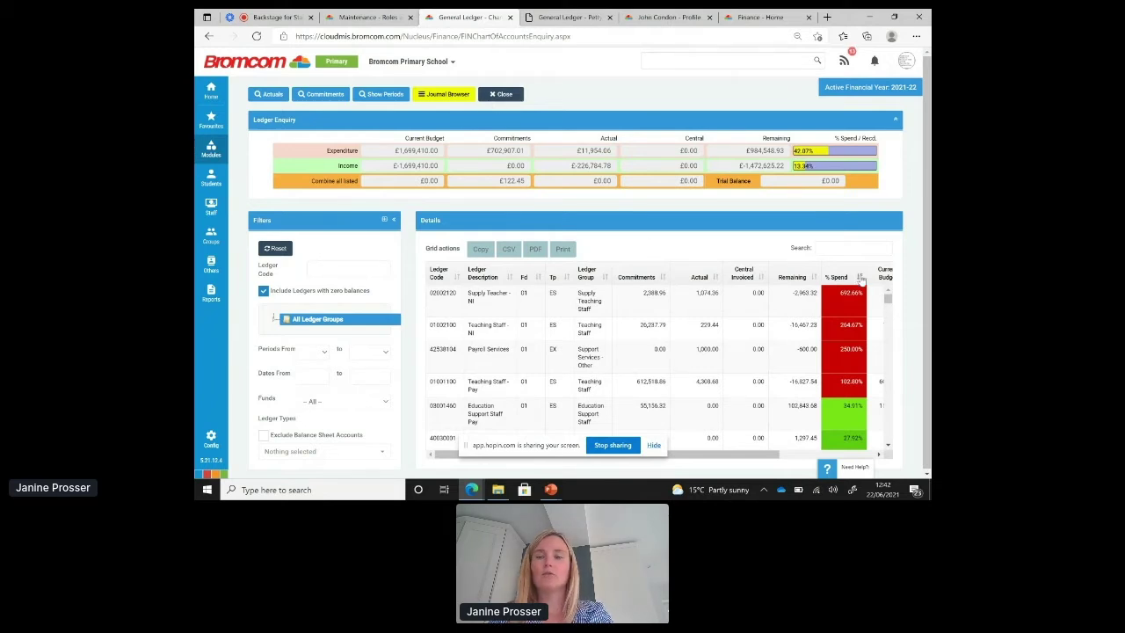
Step: Search the ledger details for ban and open the actual transactions of the Main School Bank ledger
type("bal")
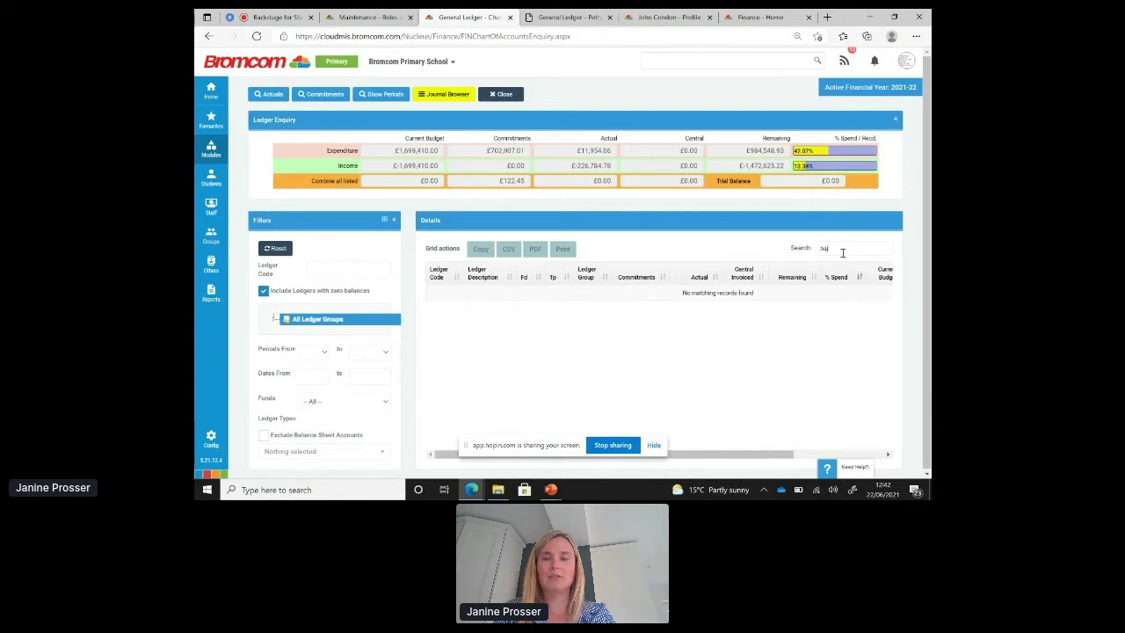
key("BackSpace")
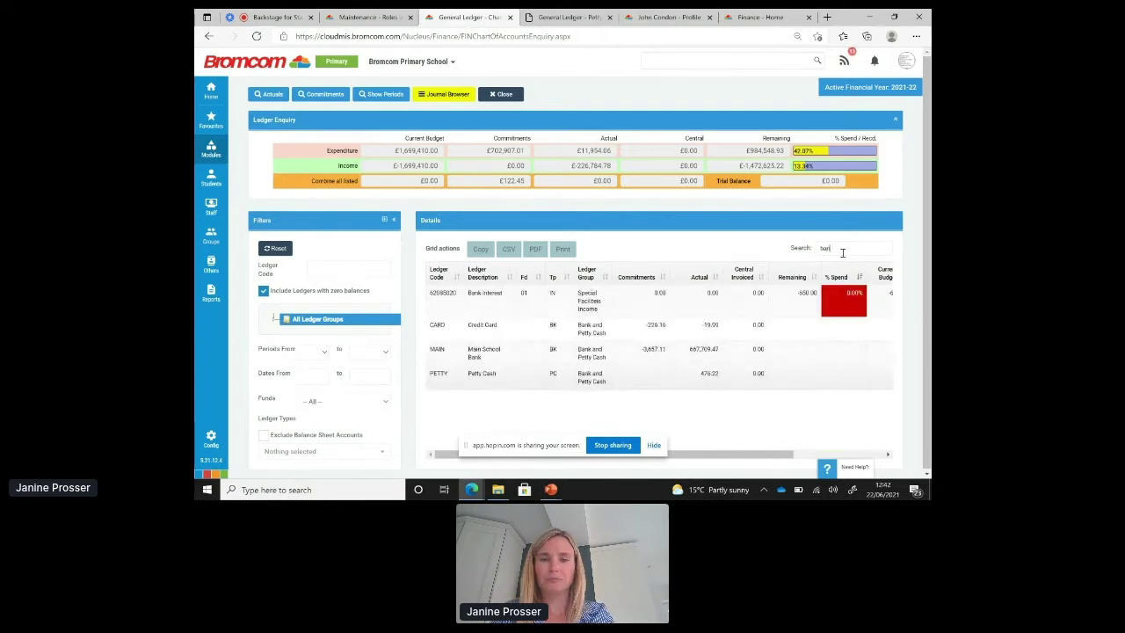
left_click(551, 361)
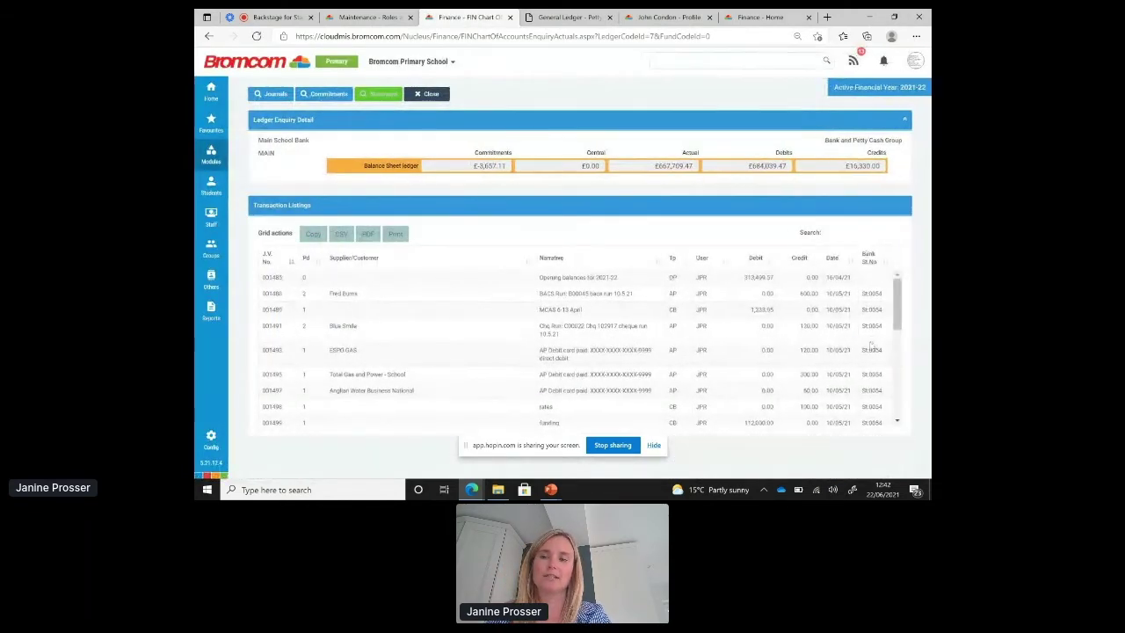
Step: View the ESPO GAS transaction's journal, open the payment behind its Creditor Control Account line, and close the journal
left_click(606, 360)
double_click(606, 360)
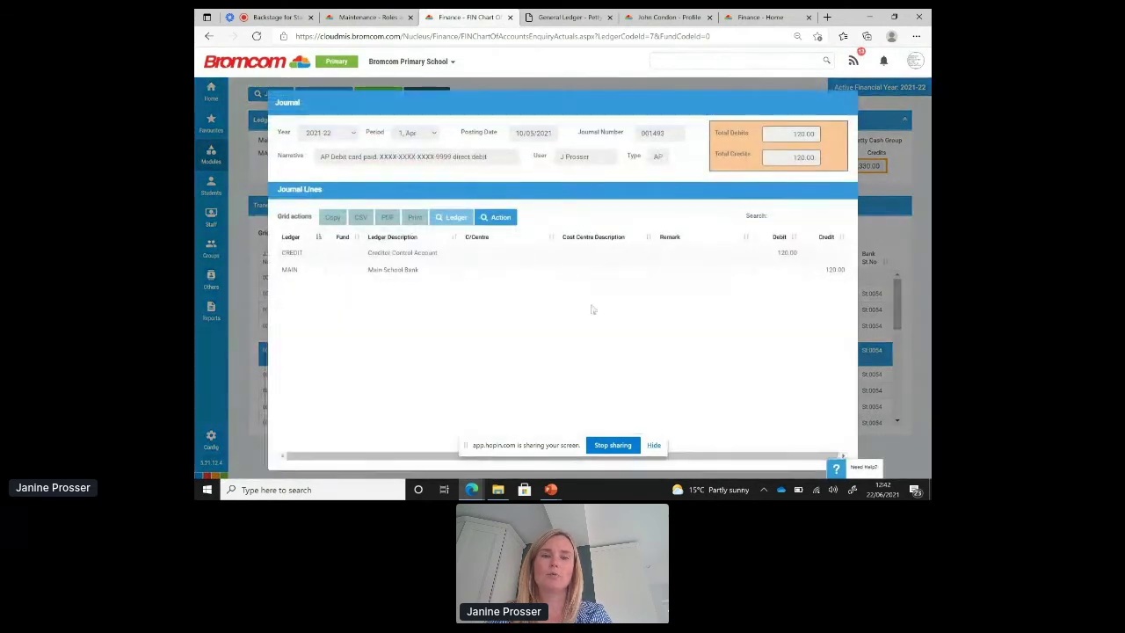
left_click(530, 261)
double_click(530, 261)
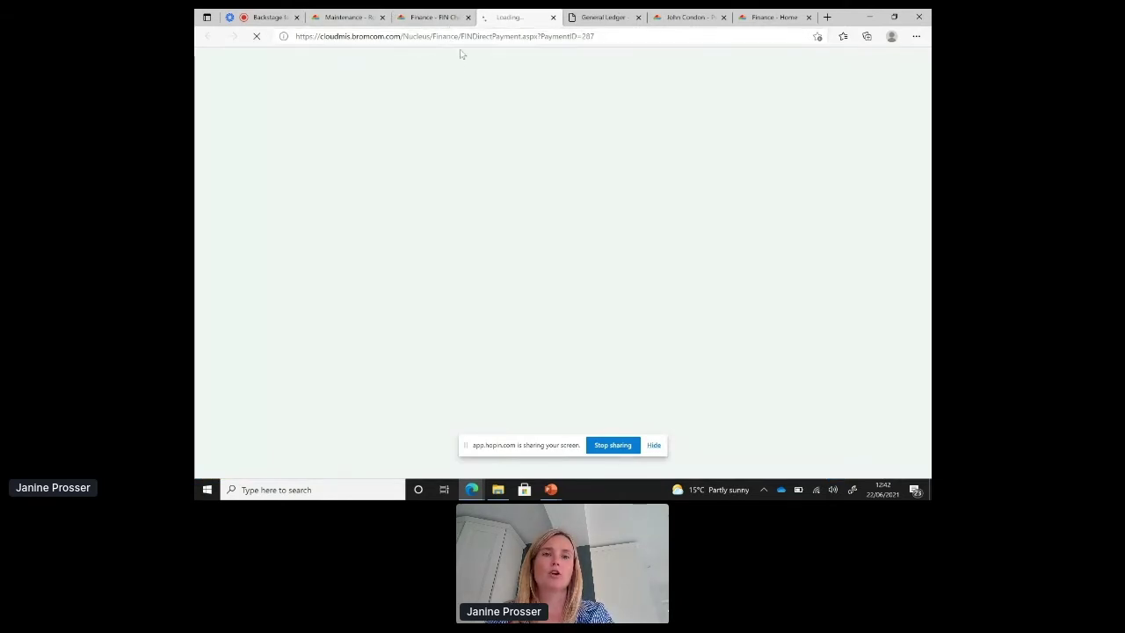
left_click(435, 18)
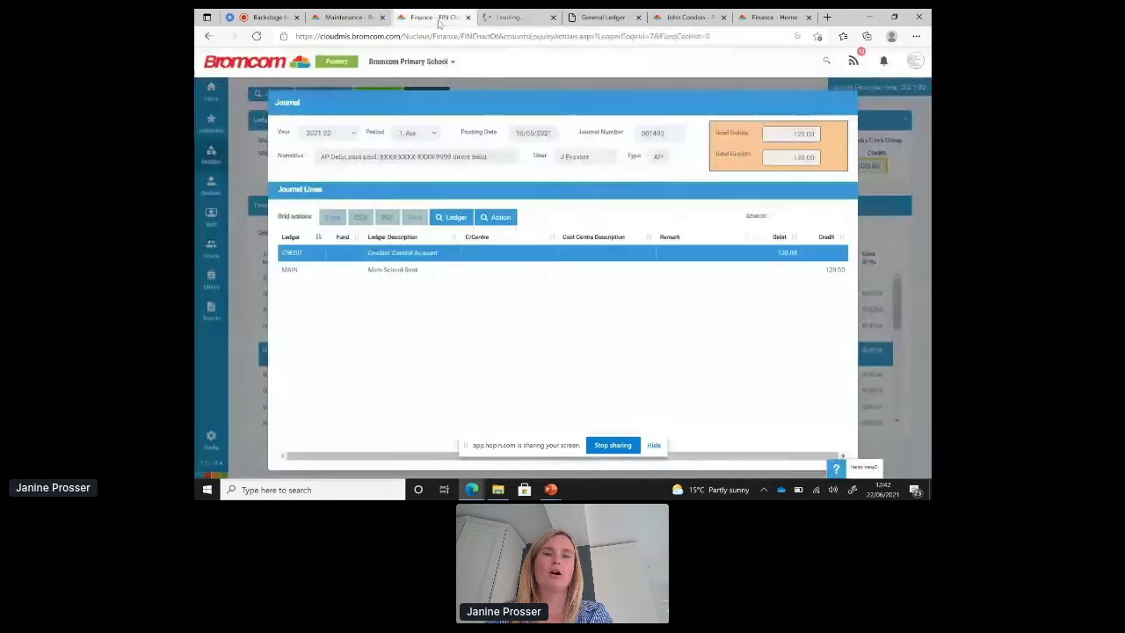
left_click(846, 104)
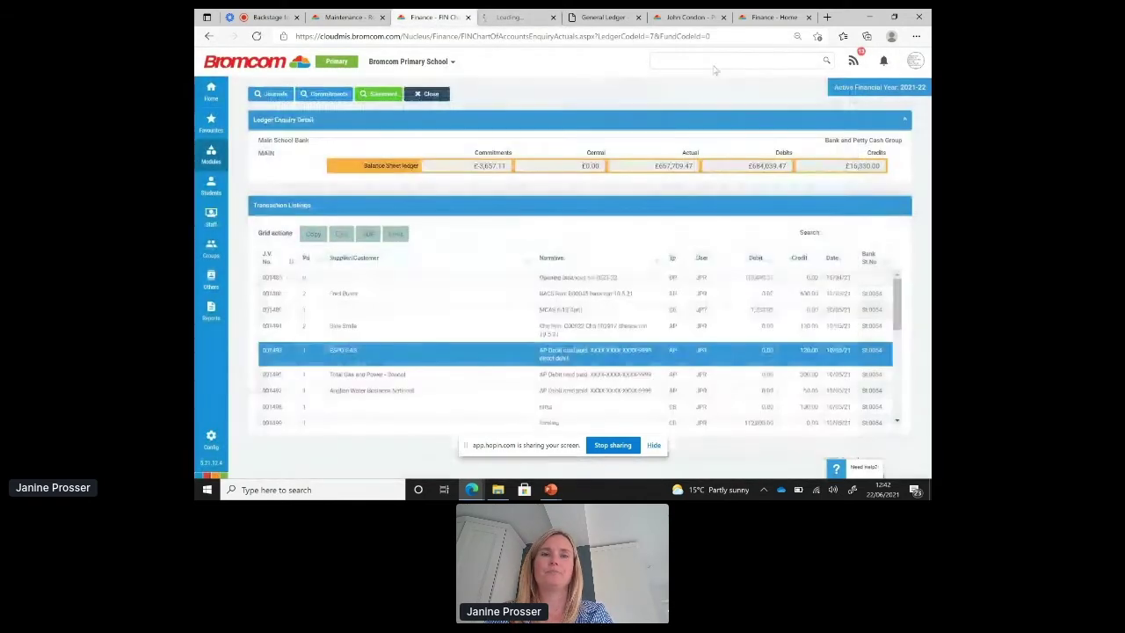
Step: View the ESPO GAS transaction's bank reconciliation statement and payment detail, and return to the Main School Bank transaction listing
left_click(378, 94)
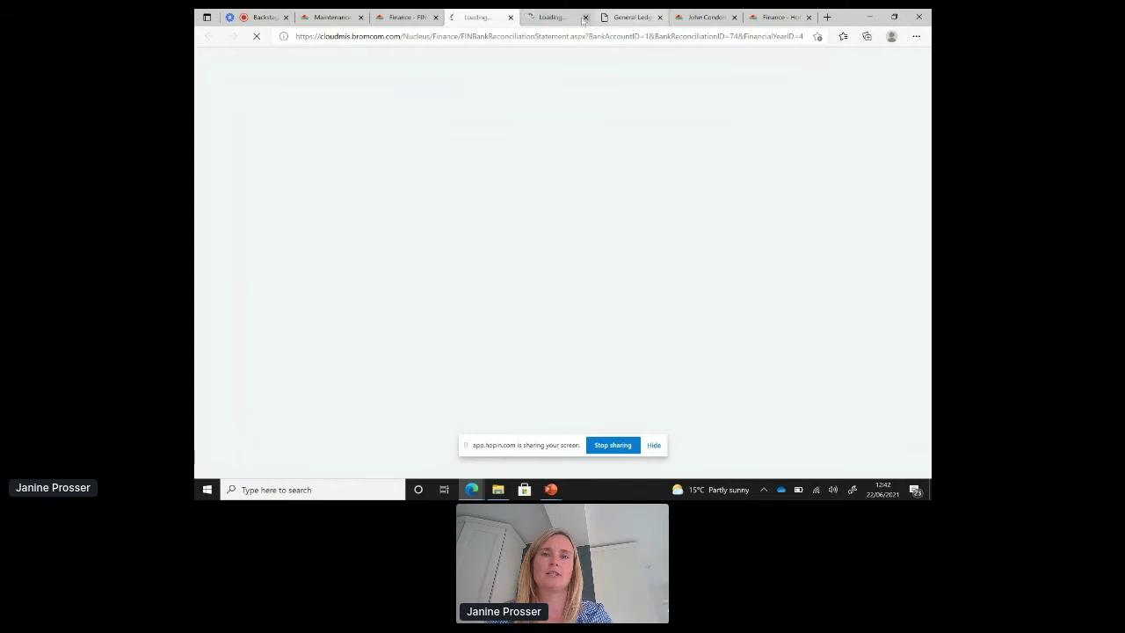
left_click(554, 18)
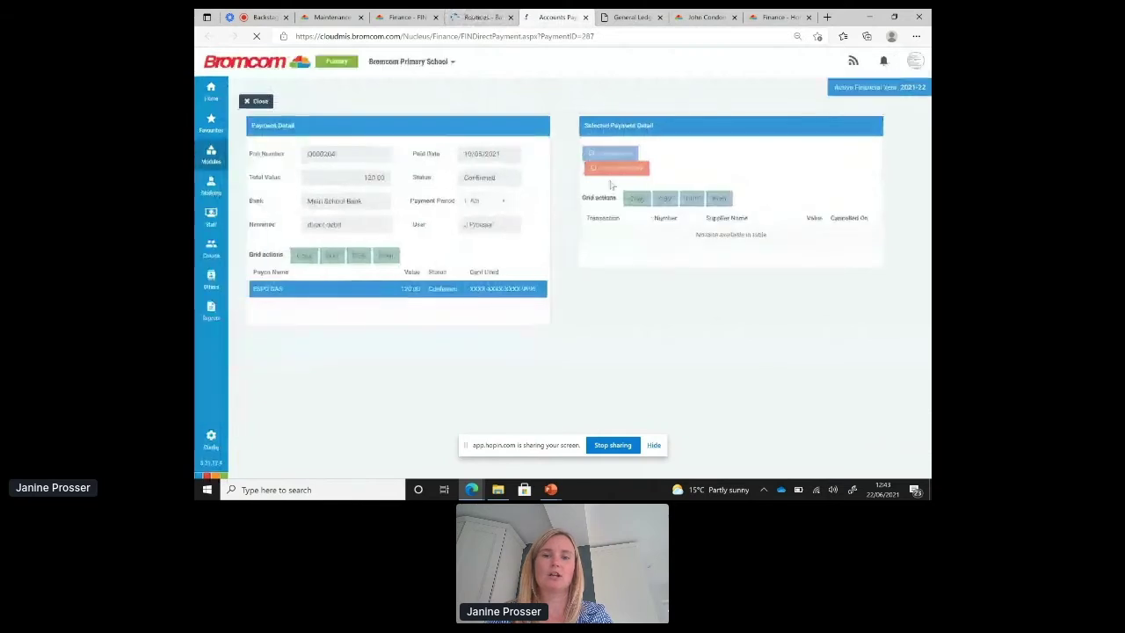
left_click(473, 17)
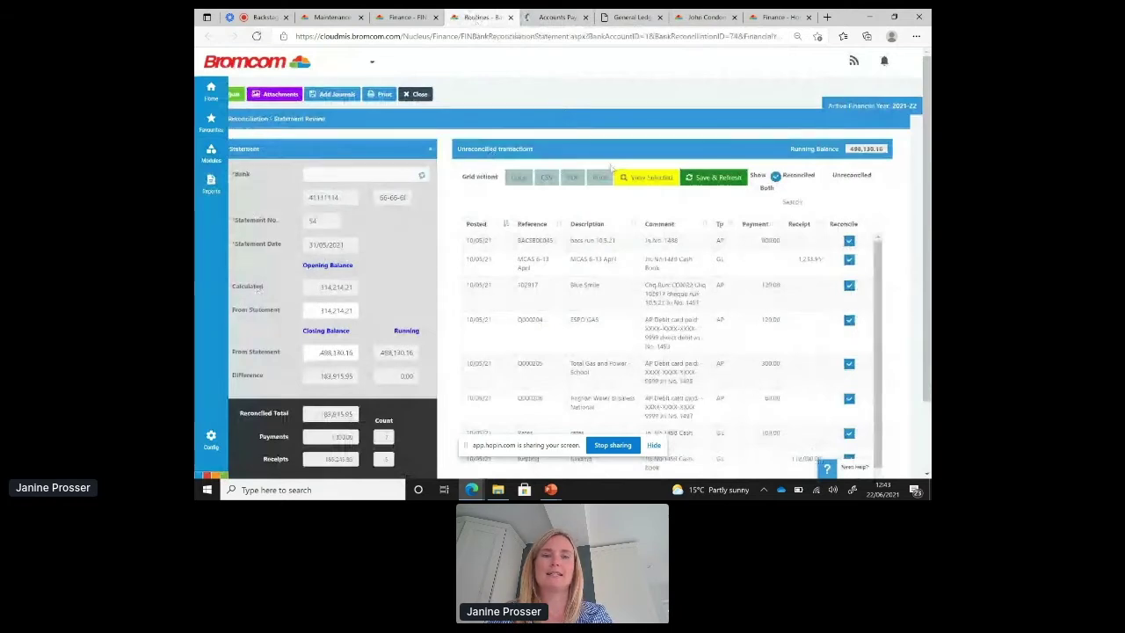
left_click(417, 95)
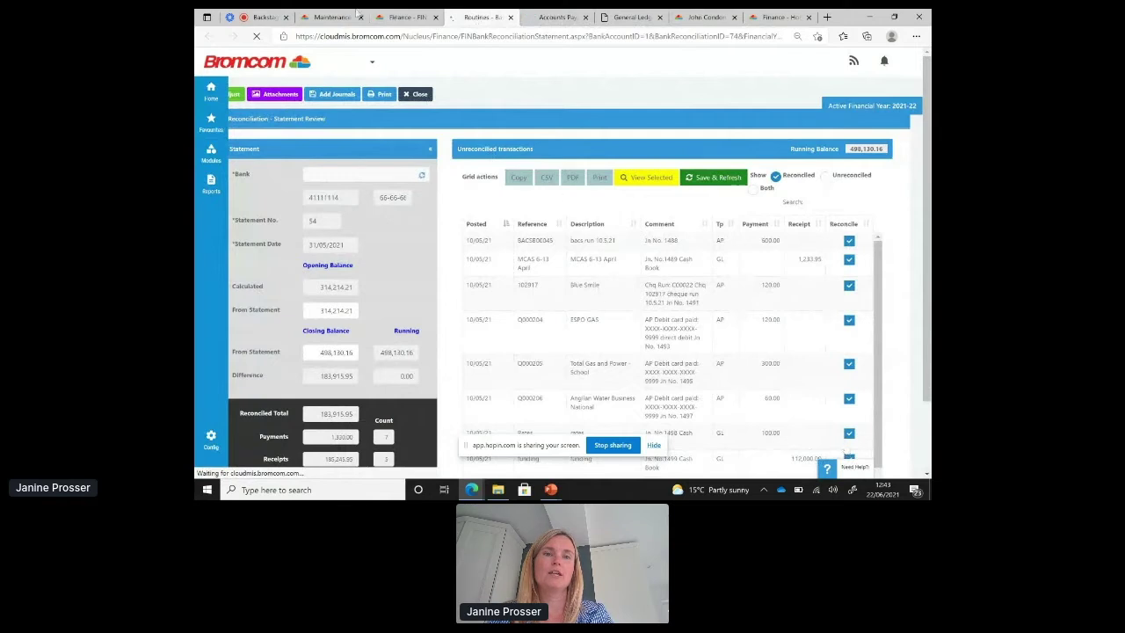
left_click(403, 18)
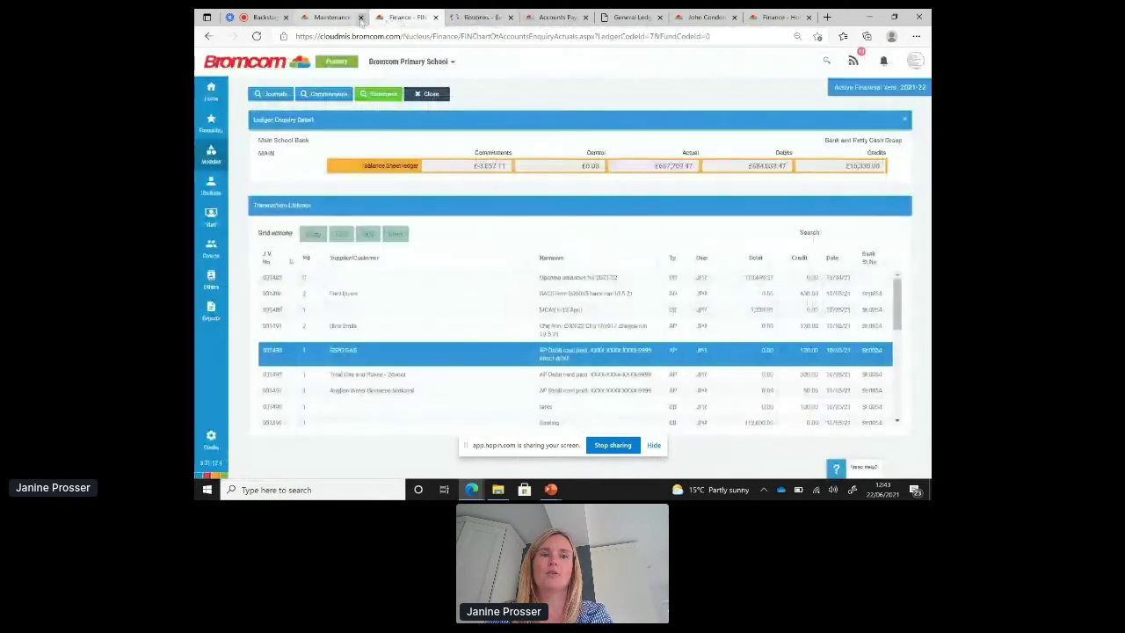
Step: Go to the Finance Home Page by searching for home, view the Third Party Exports options, and close them
left_click(699, 62)
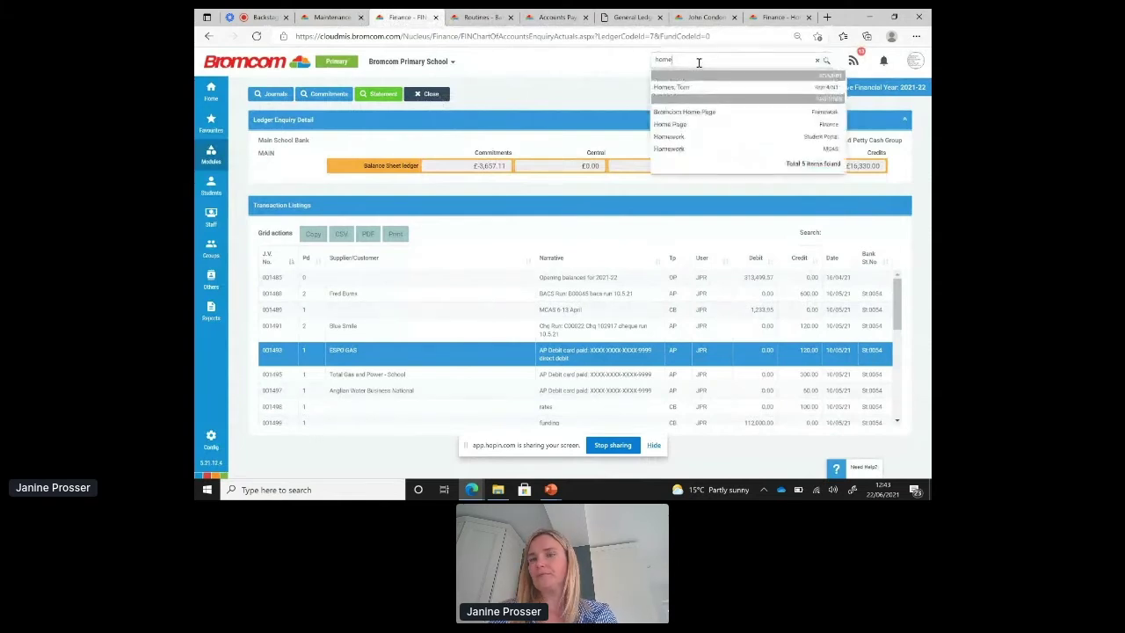
left_click(676, 125)
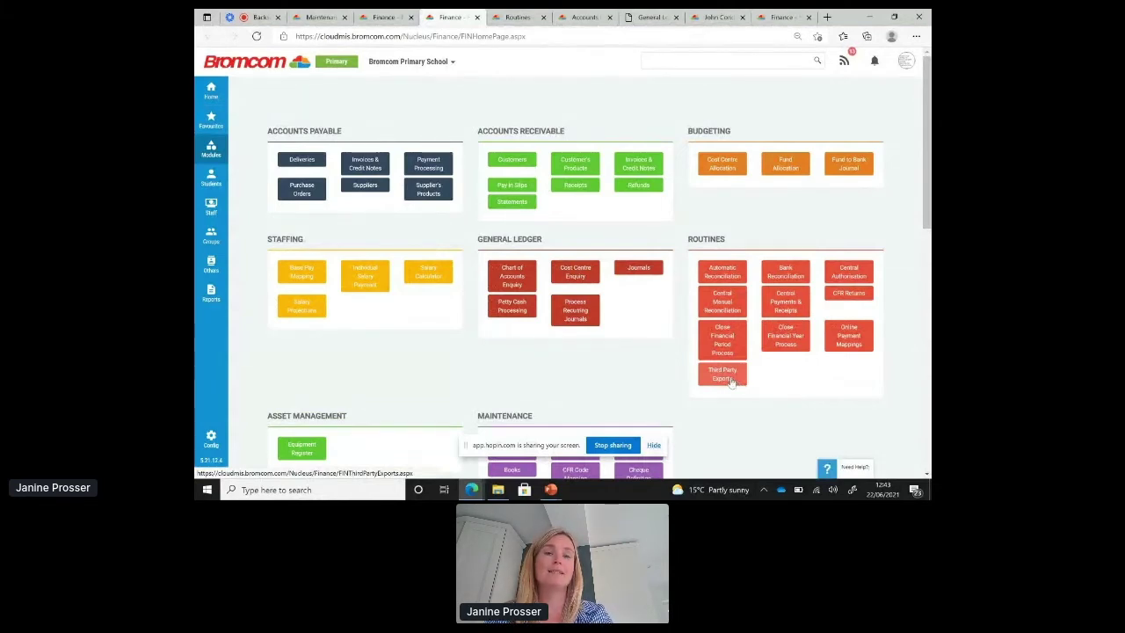
left_click(730, 382)
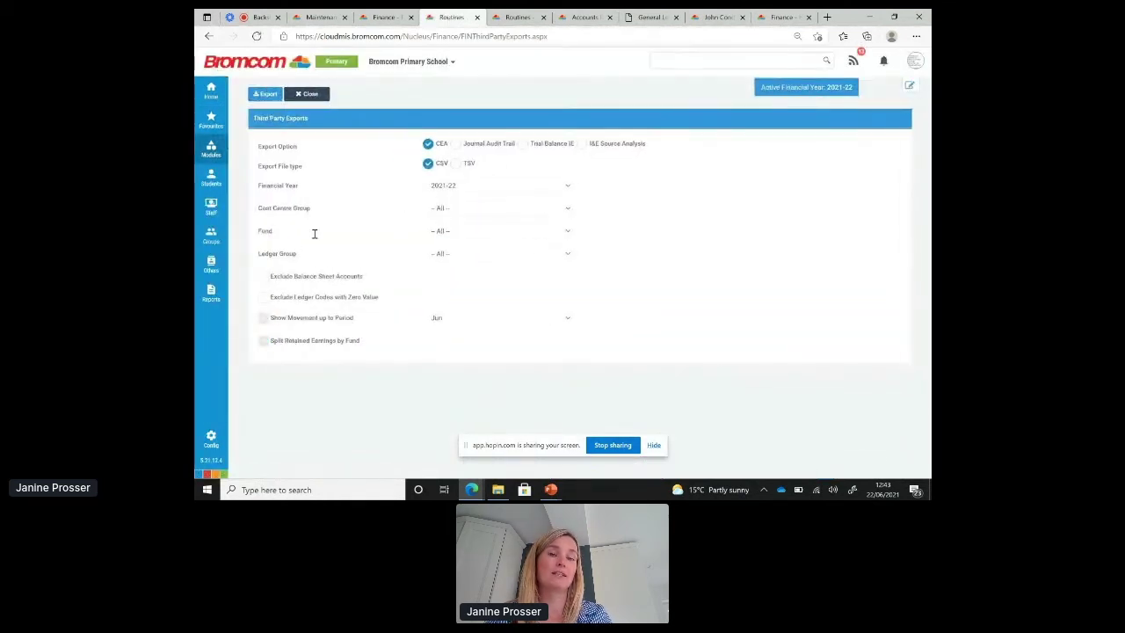
left_click(307, 95)
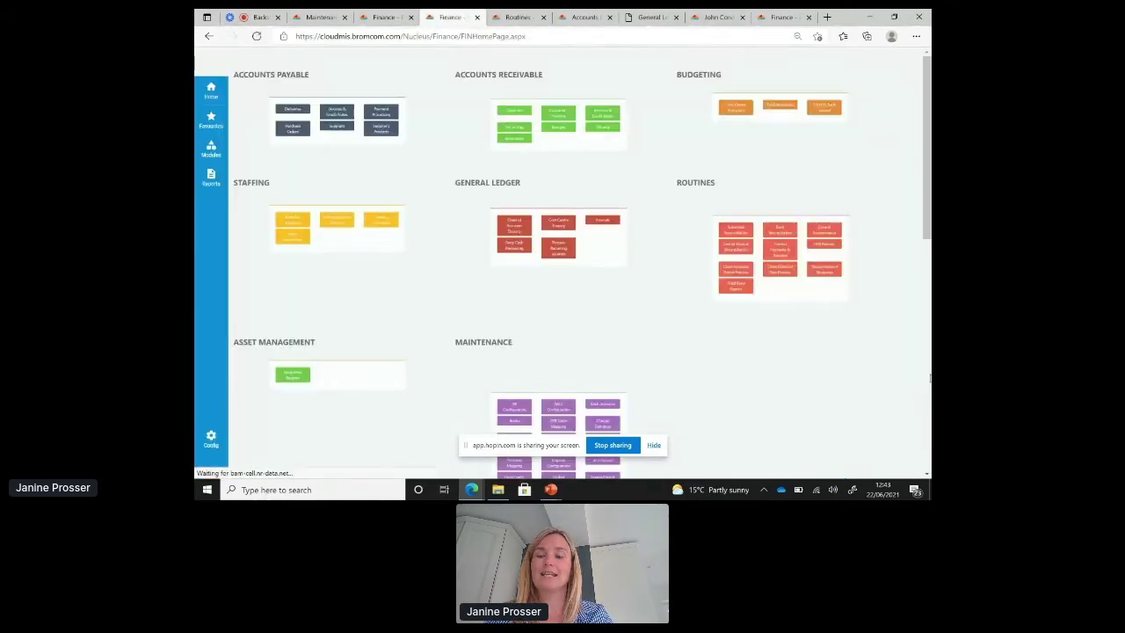
Step: Look over the Finance reports, and open the DfE Chart of Accounts Mapping for the Staff Costs category
left_click_drag(927, 230, 927, 441)
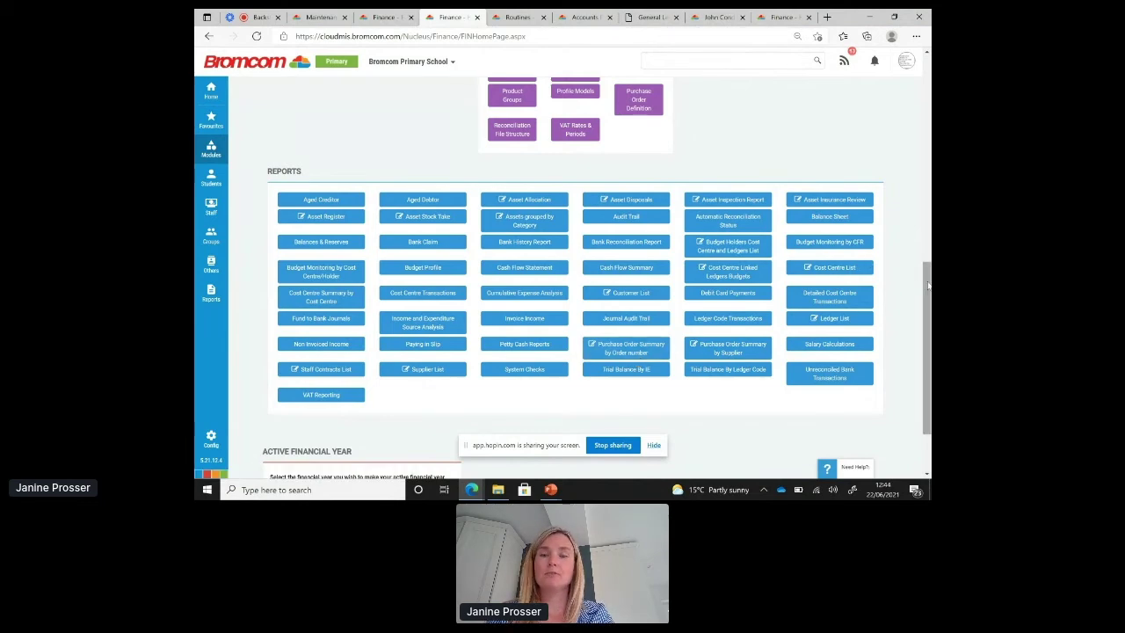
scroll(927, 284, "up", 5)
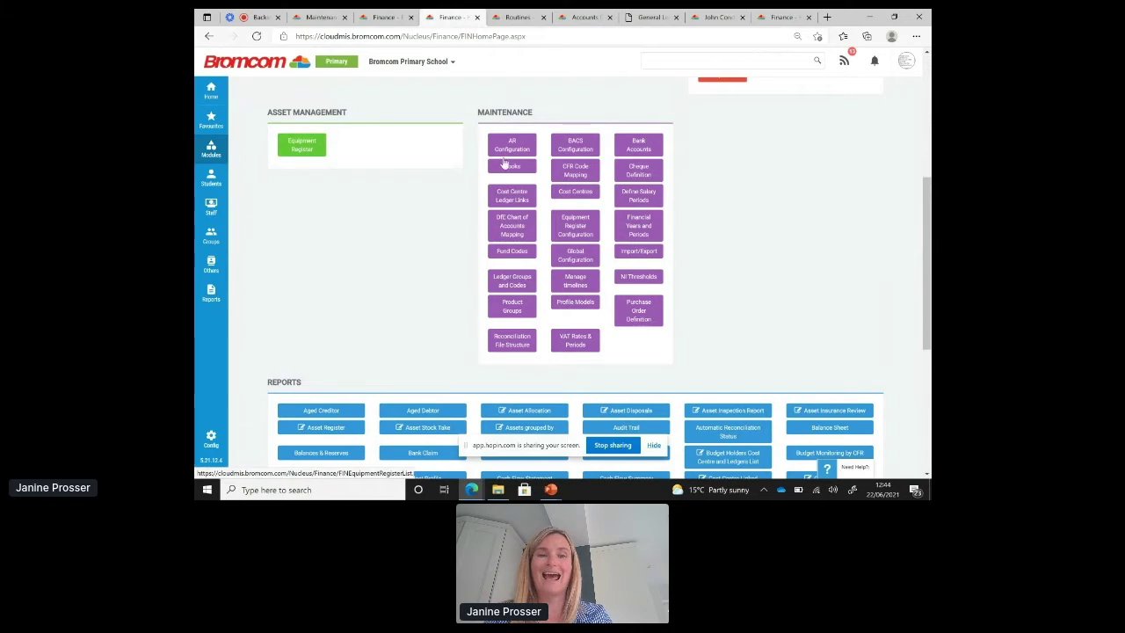
left_click(506, 229)
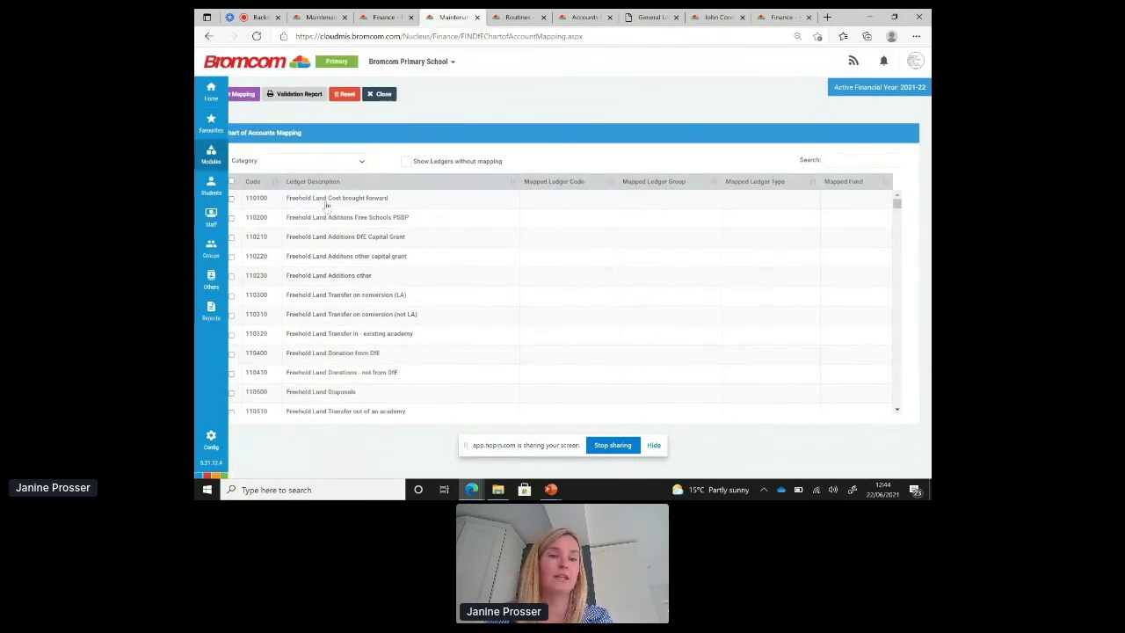
left_click(365, 165)
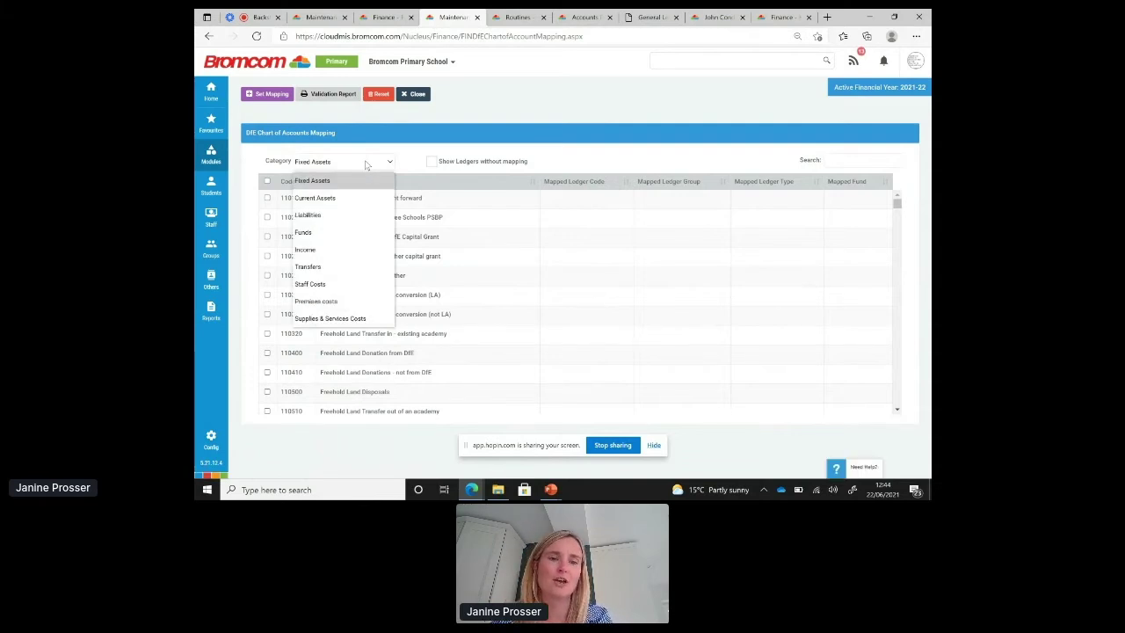
left_click(317, 284)
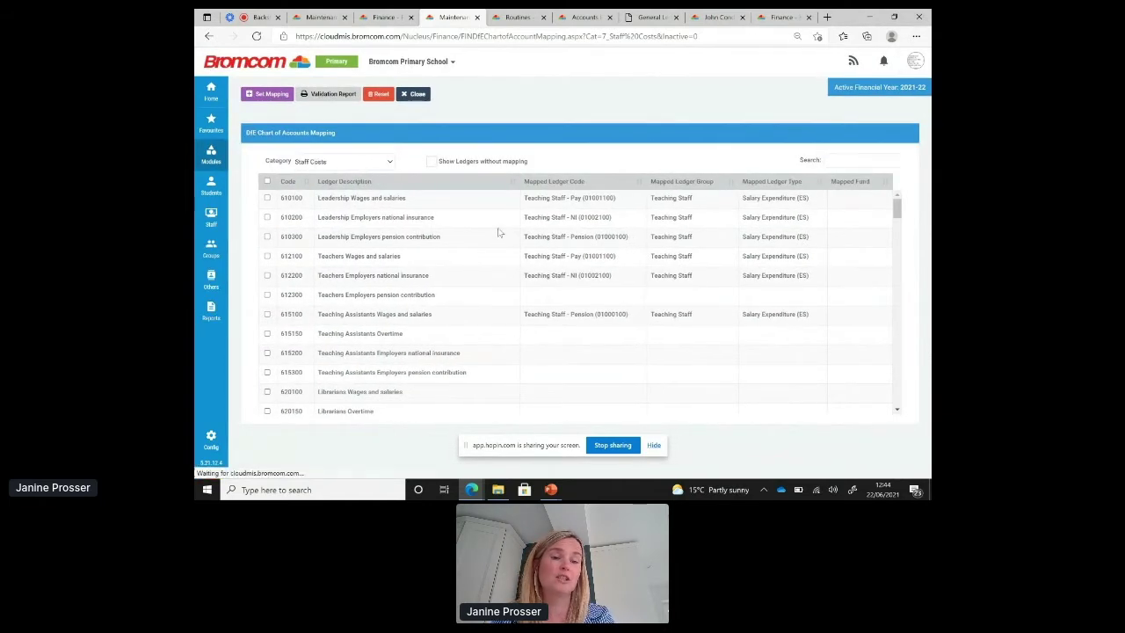
Step: Map ledgers 615200, 615300 and 620100 as new ledger codes with the same group as the category and fund 01, and confirm their creation
left_click(267, 391)
left_click(267, 372)
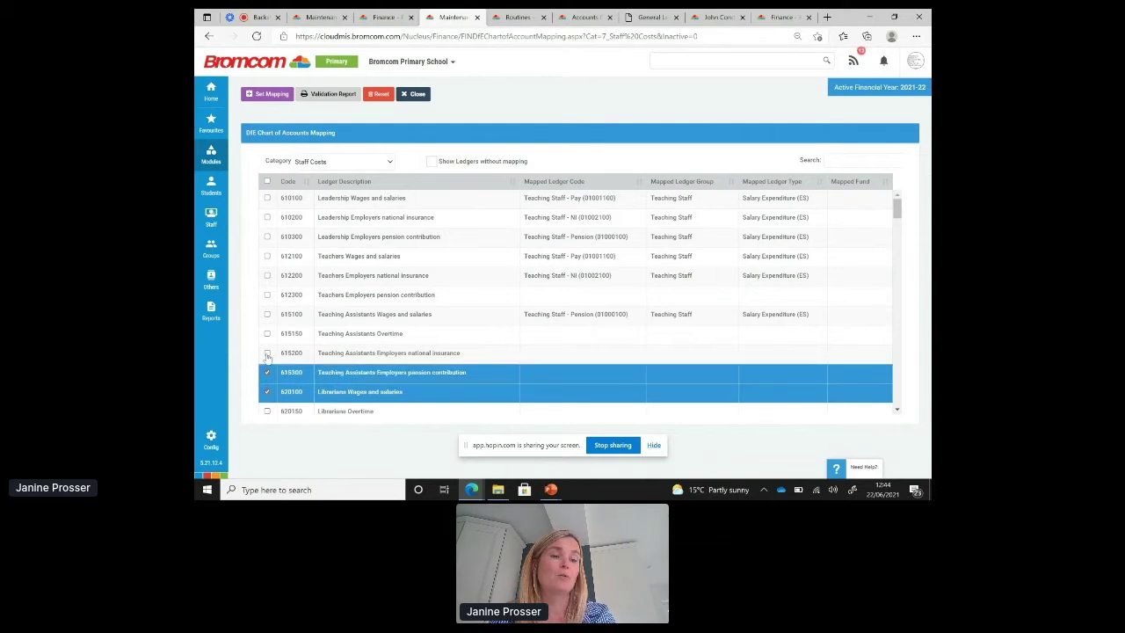
left_click(267, 353)
left_click(273, 94)
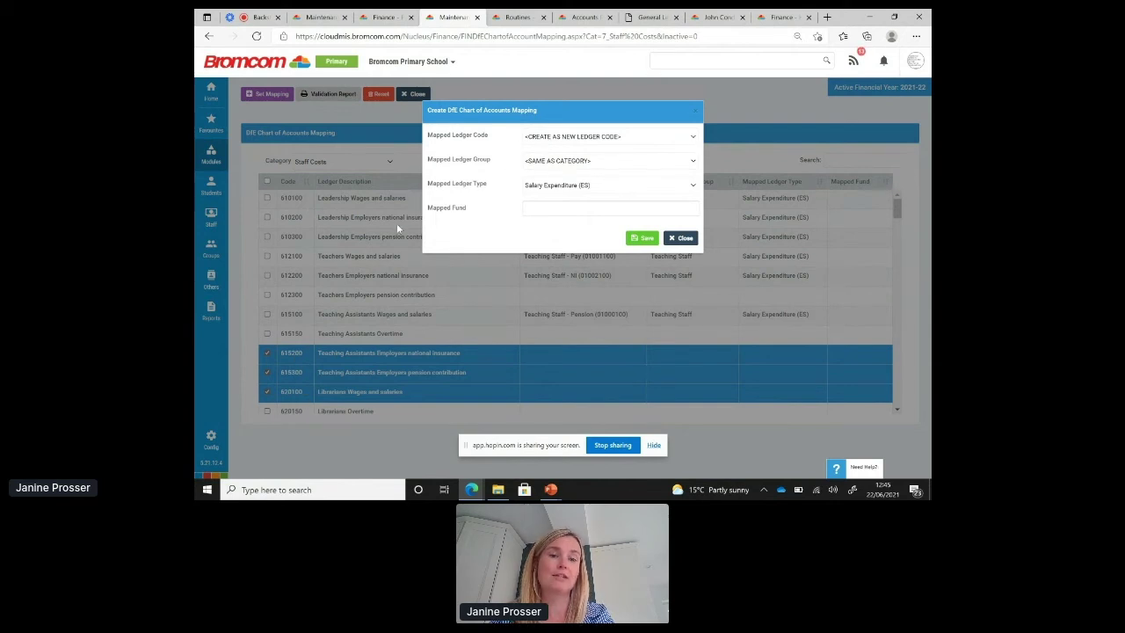
left_click(545, 211)
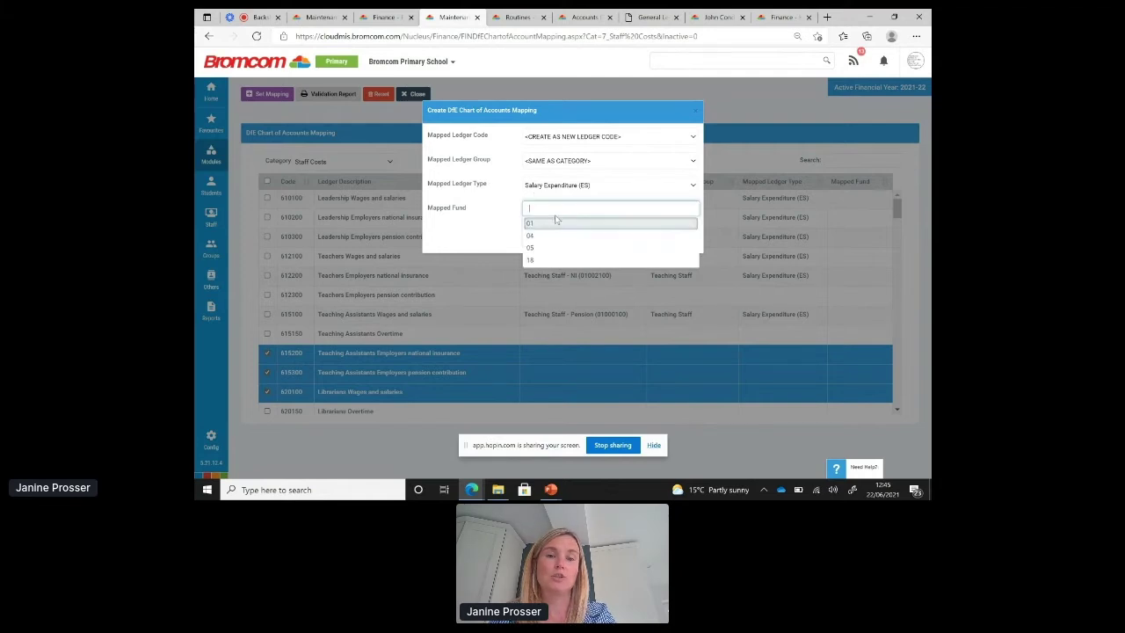
left_click(553, 226)
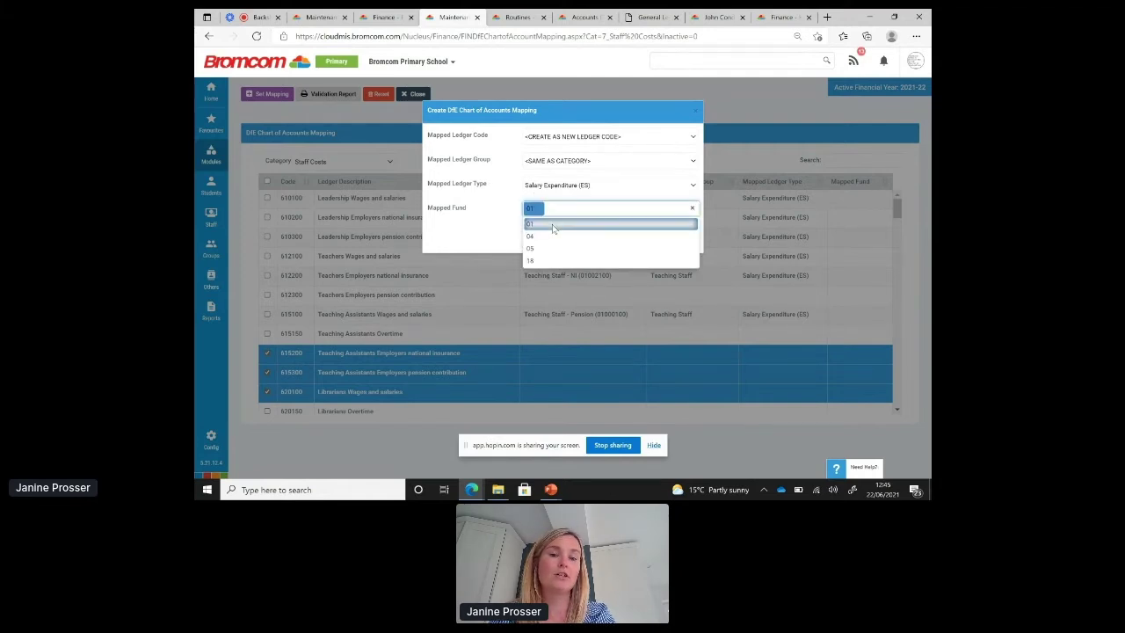
left_click(477, 231)
left_click(644, 240)
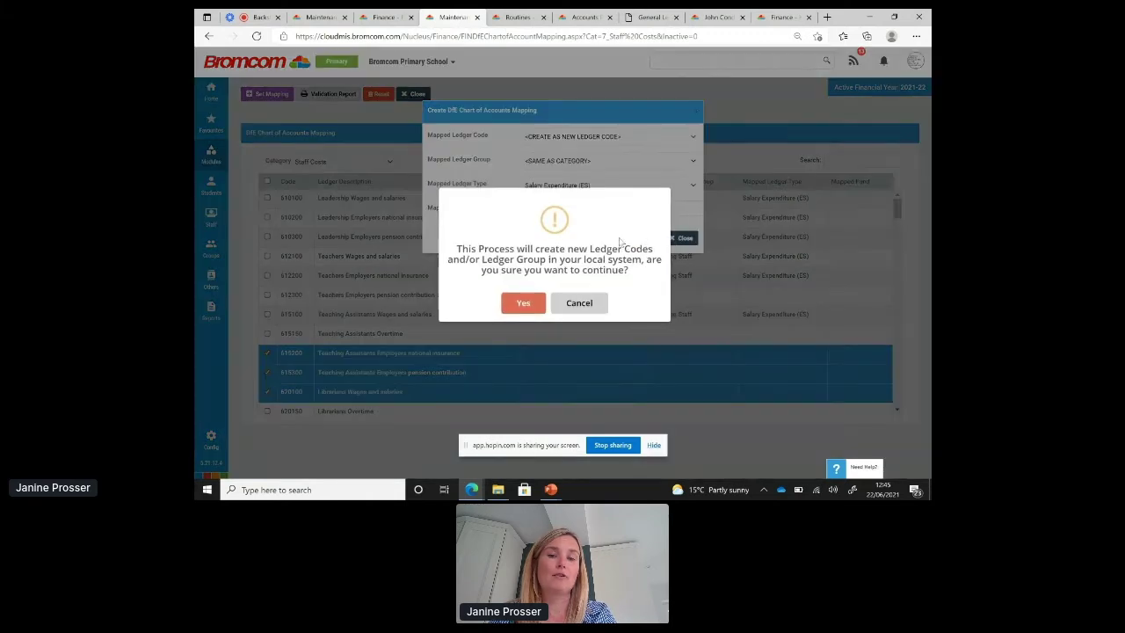
left_click(525, 304)
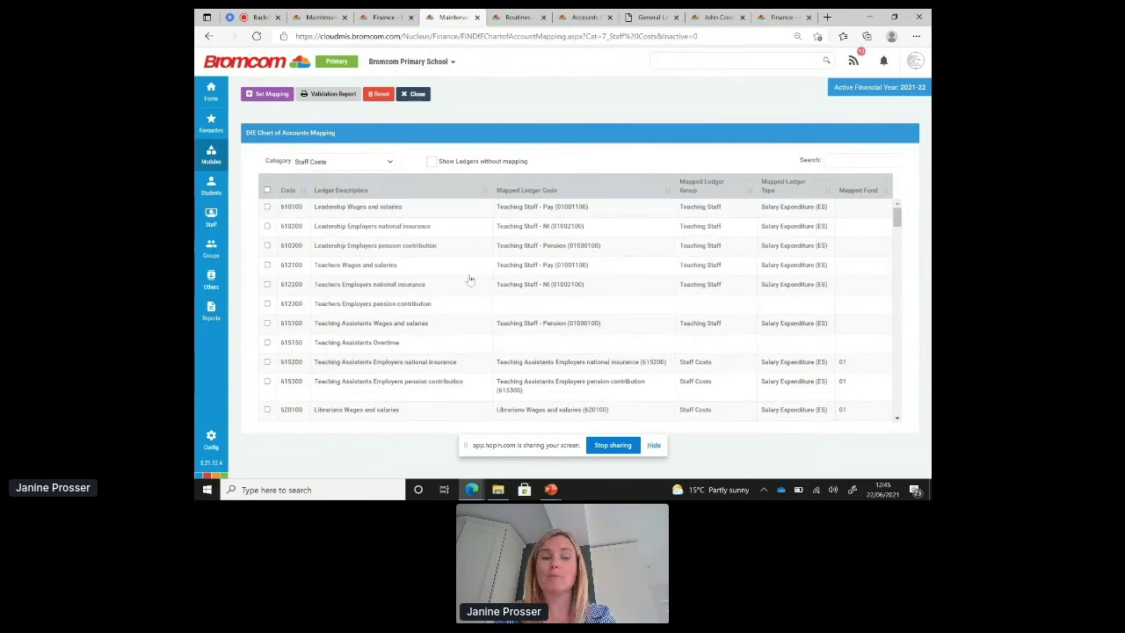
Step: Map ledger 612300, Teachers Employers pension contribution, to the existing Teaching Staff - Pension ledger code and save the mapping
left_click(377, 304)
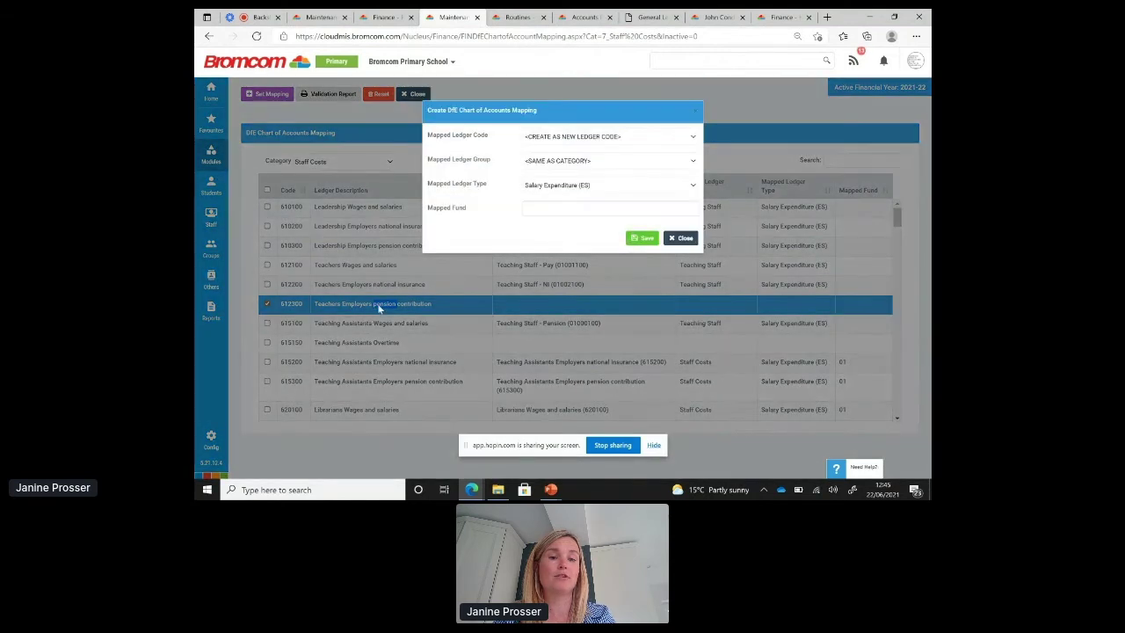
left_click(577, 138)
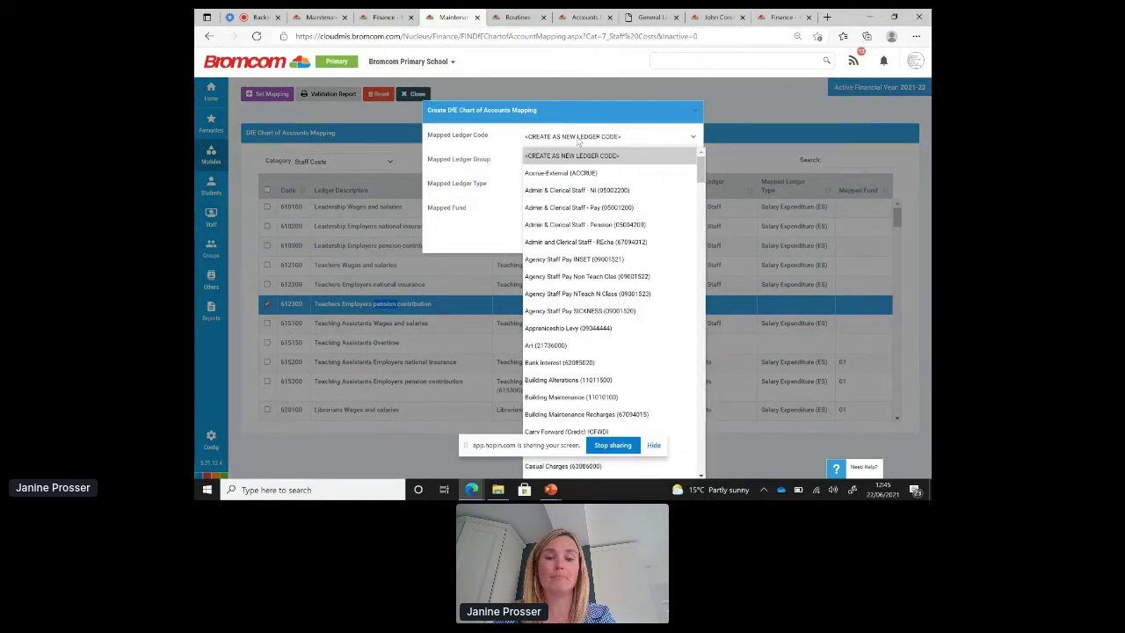
type("t")
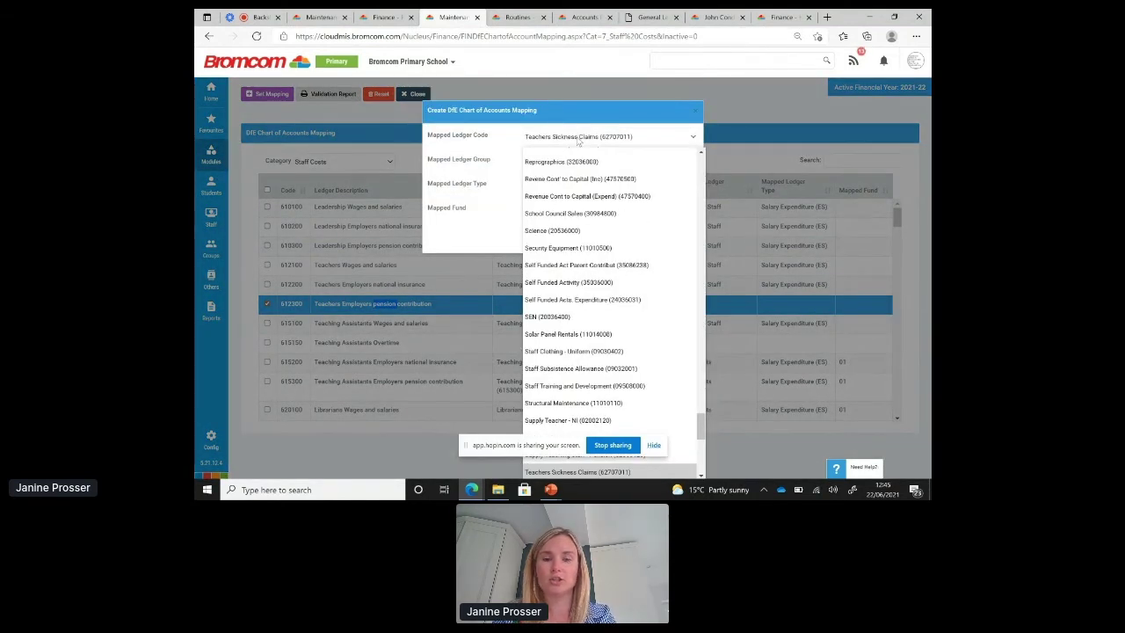
scroll(615, 263, "up", 1)
scroll(703, 429, "down", 4)
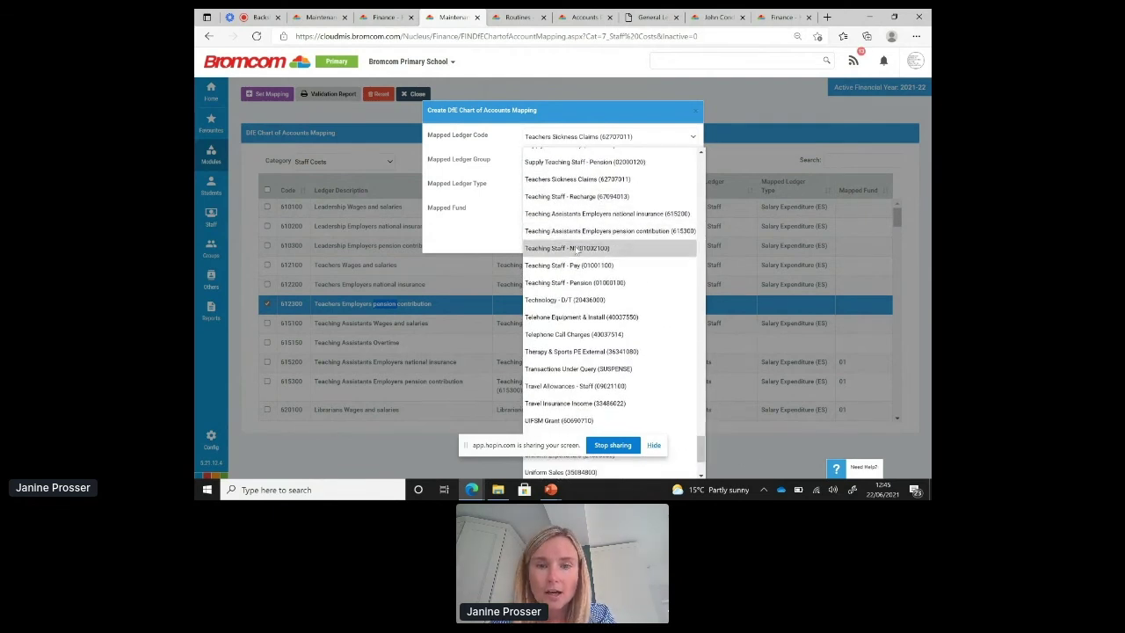
left_click(576, 282)
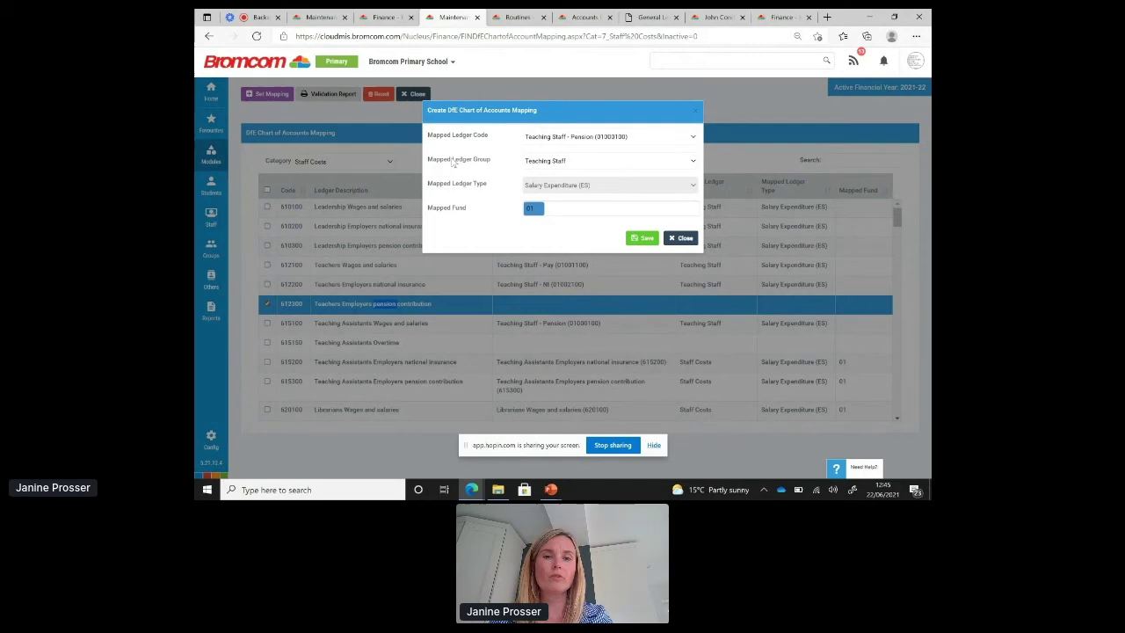
left_click(641, 238)
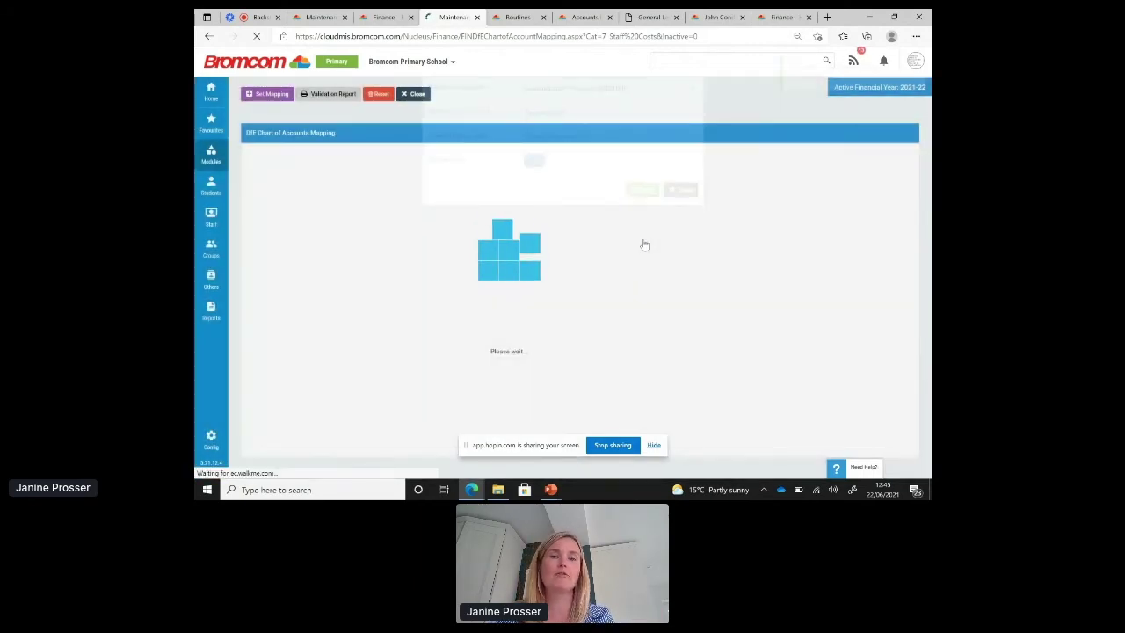